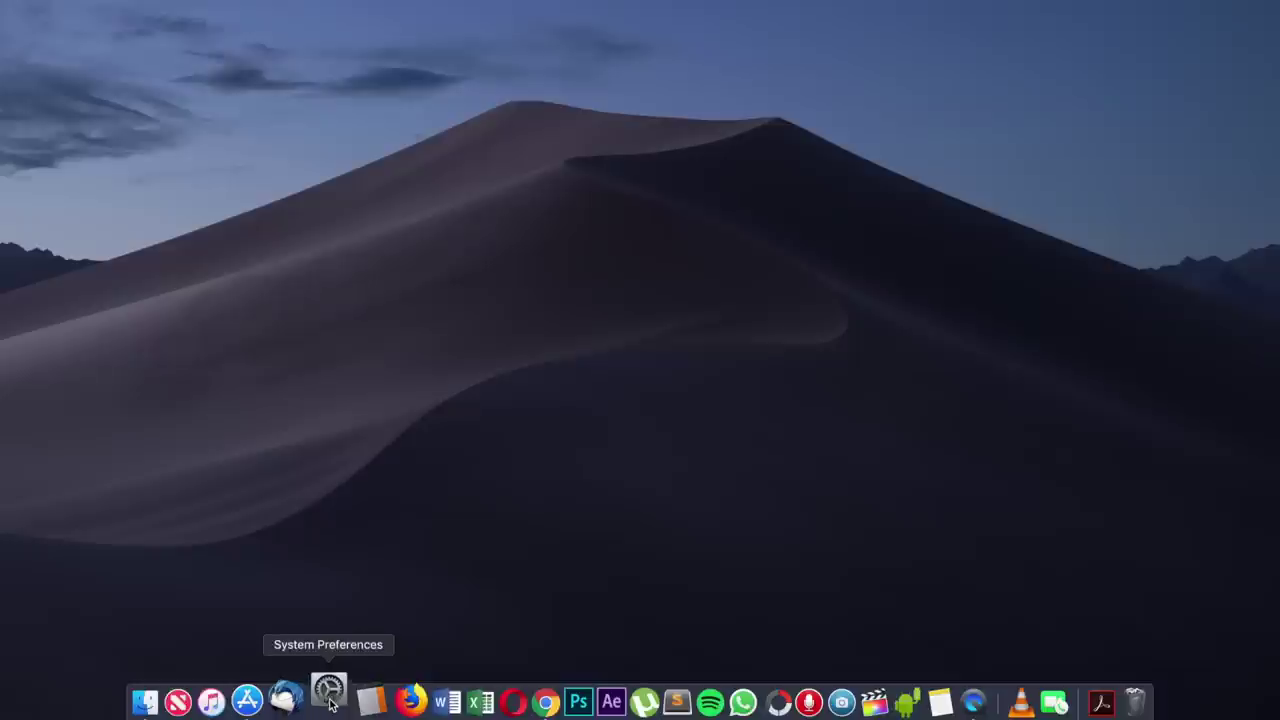
# - Launch System Preferences from its Dock icon
pyautogui.click(330, 704)
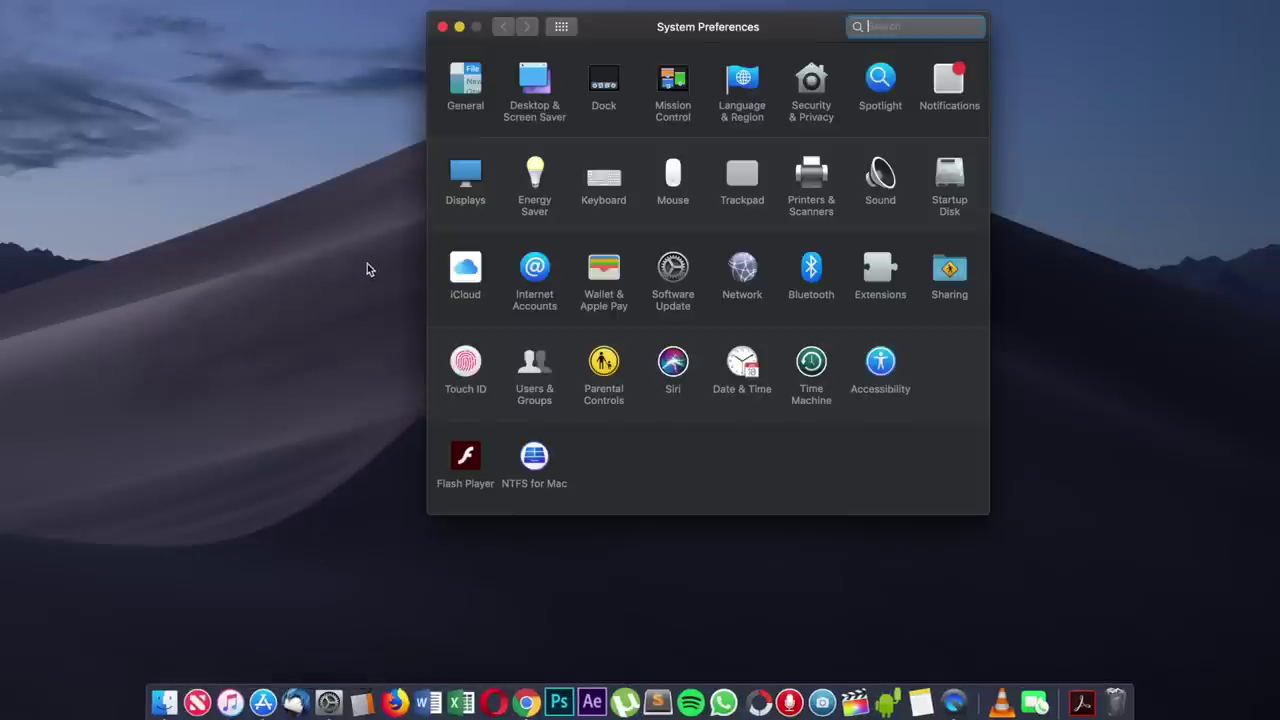
pyautogui.click(462, 82)
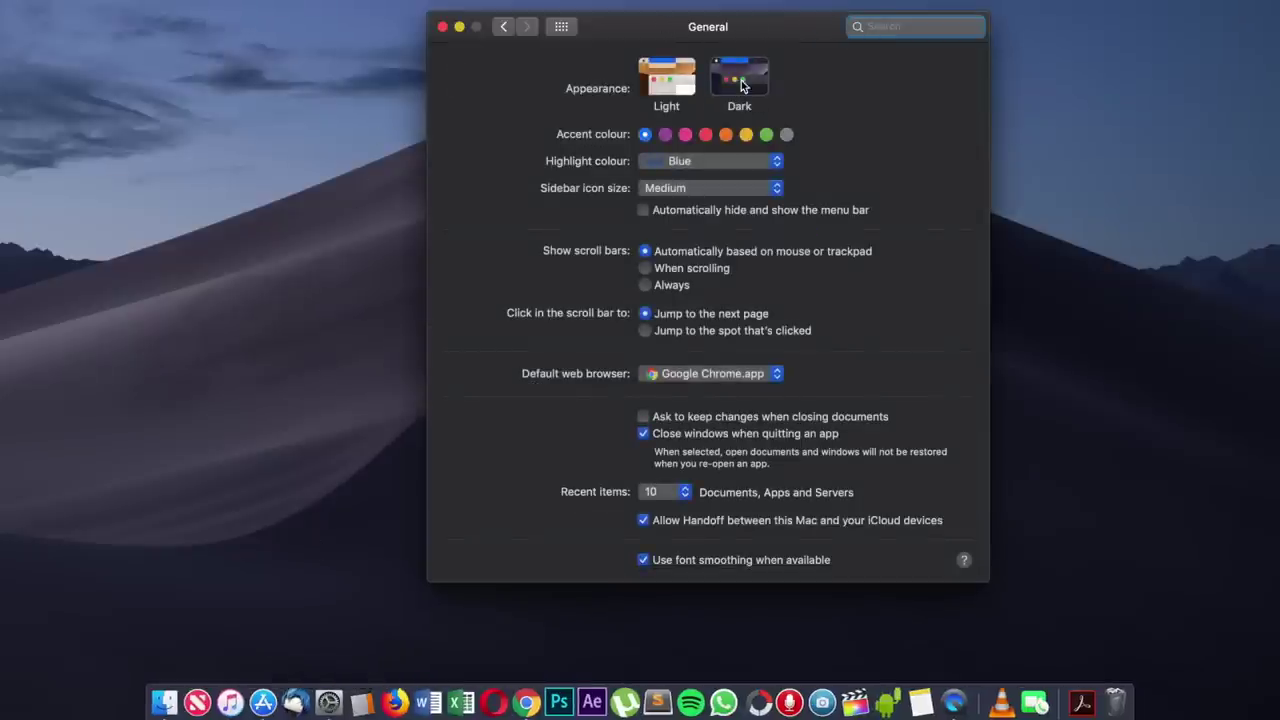
pyautogui.click(674, 87)
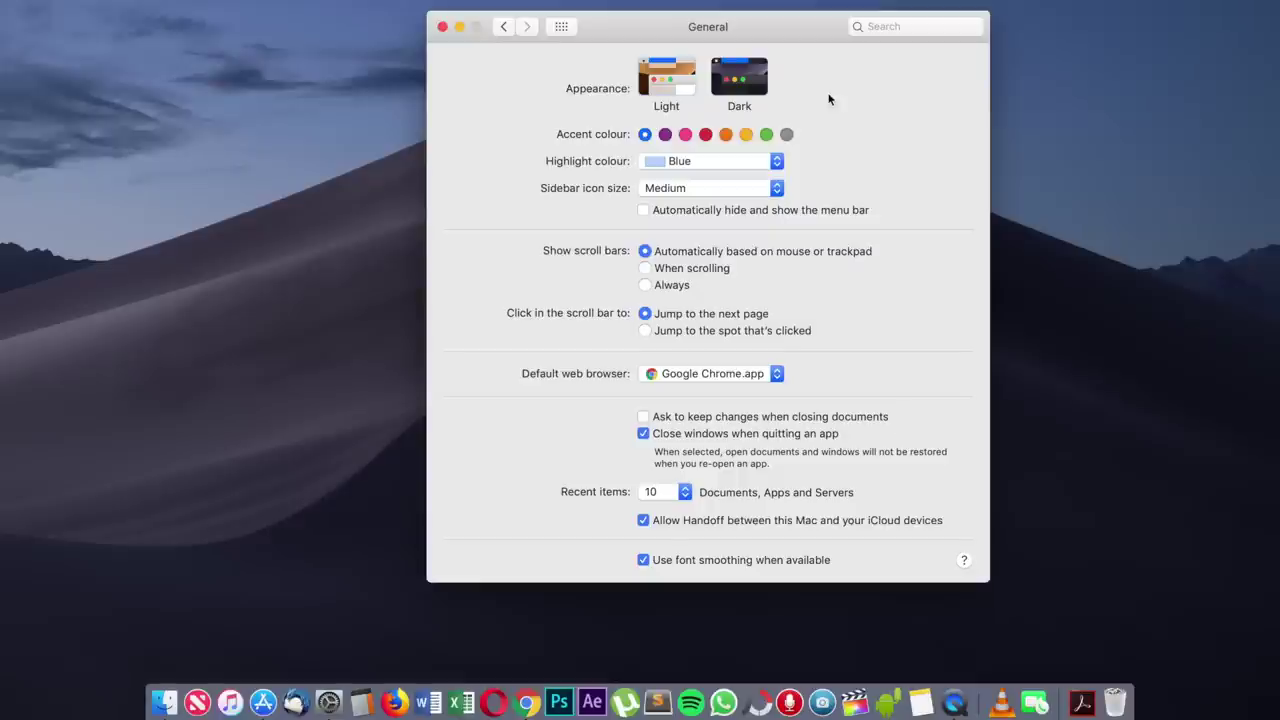
pyautogui.click(744, 82)
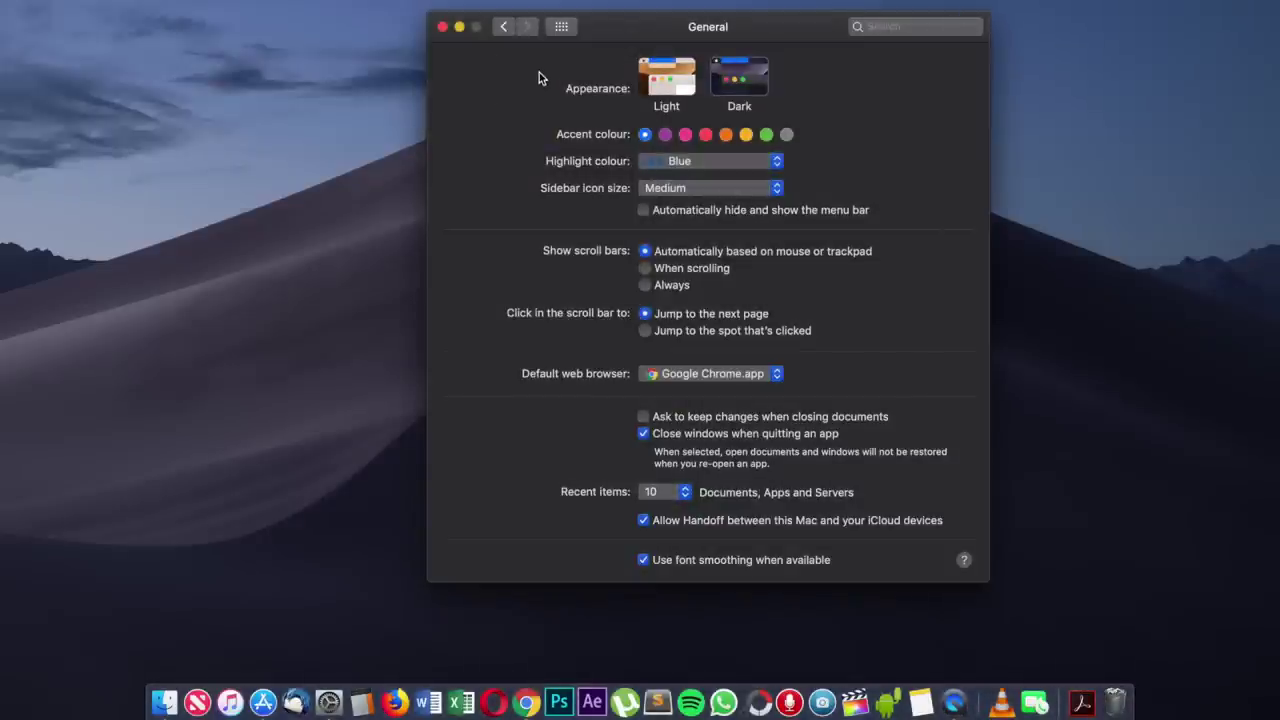
pyautogui.click(506, 30)
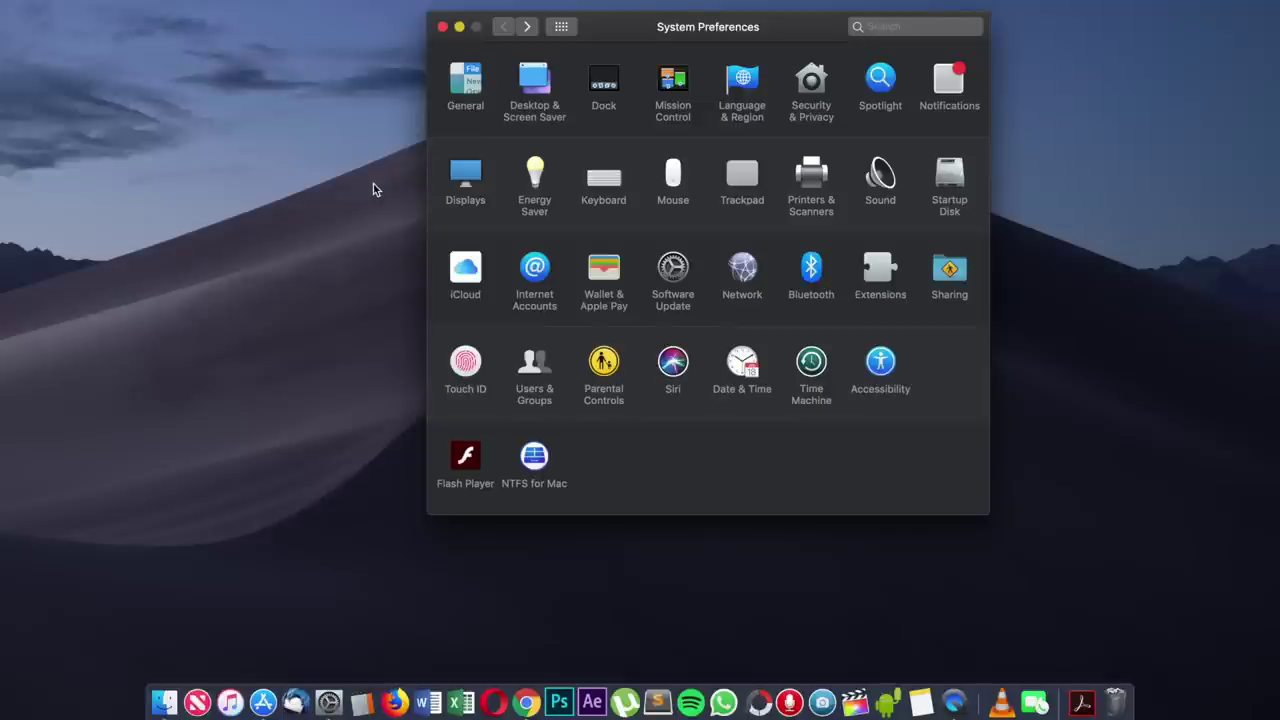
# - Try the Solar Gradients desktop picture, revert to Mojave dynamic, then quit System Preferences
pyautogui.click(535, 83)
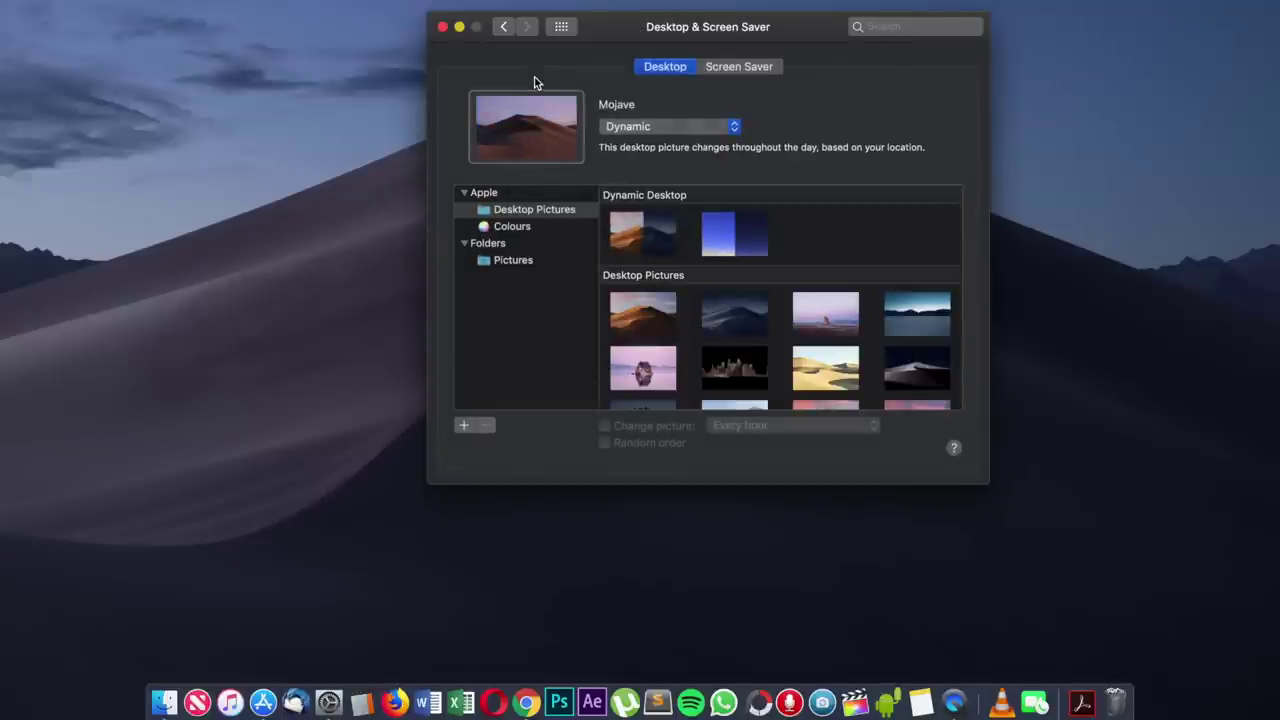
pyautogui.click(686, 126)
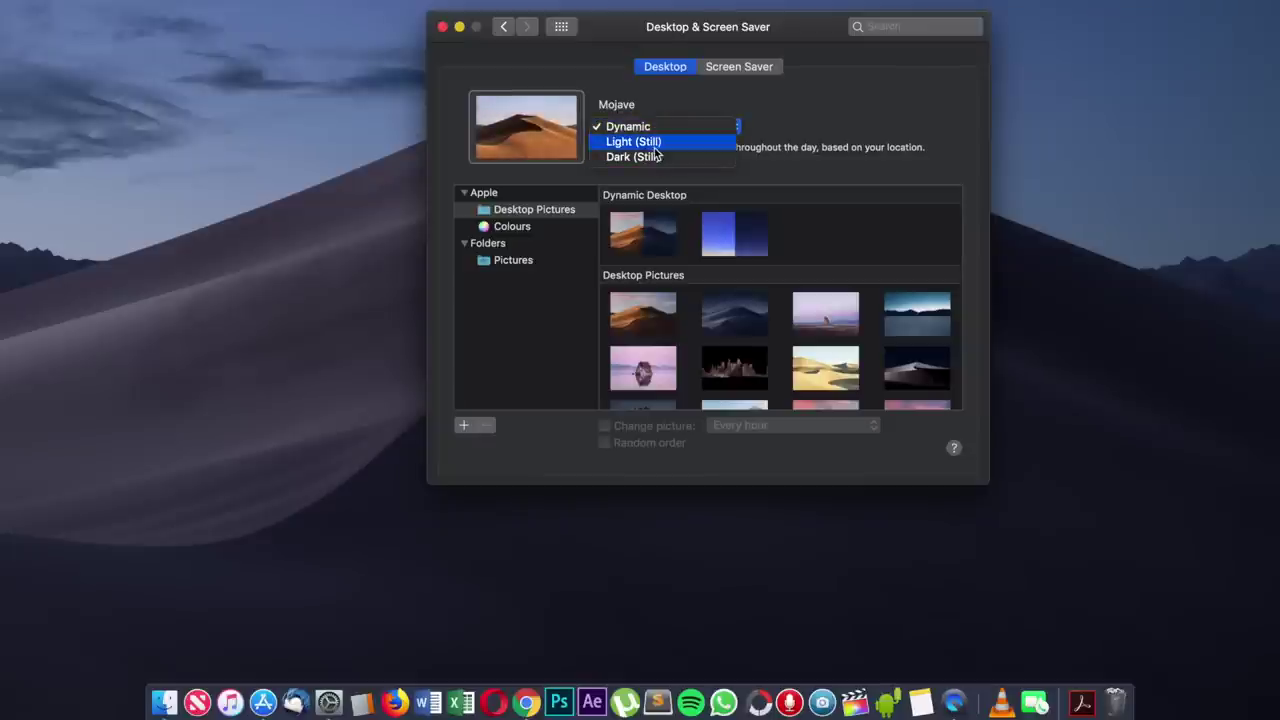
pyautogui.click(769, 123)
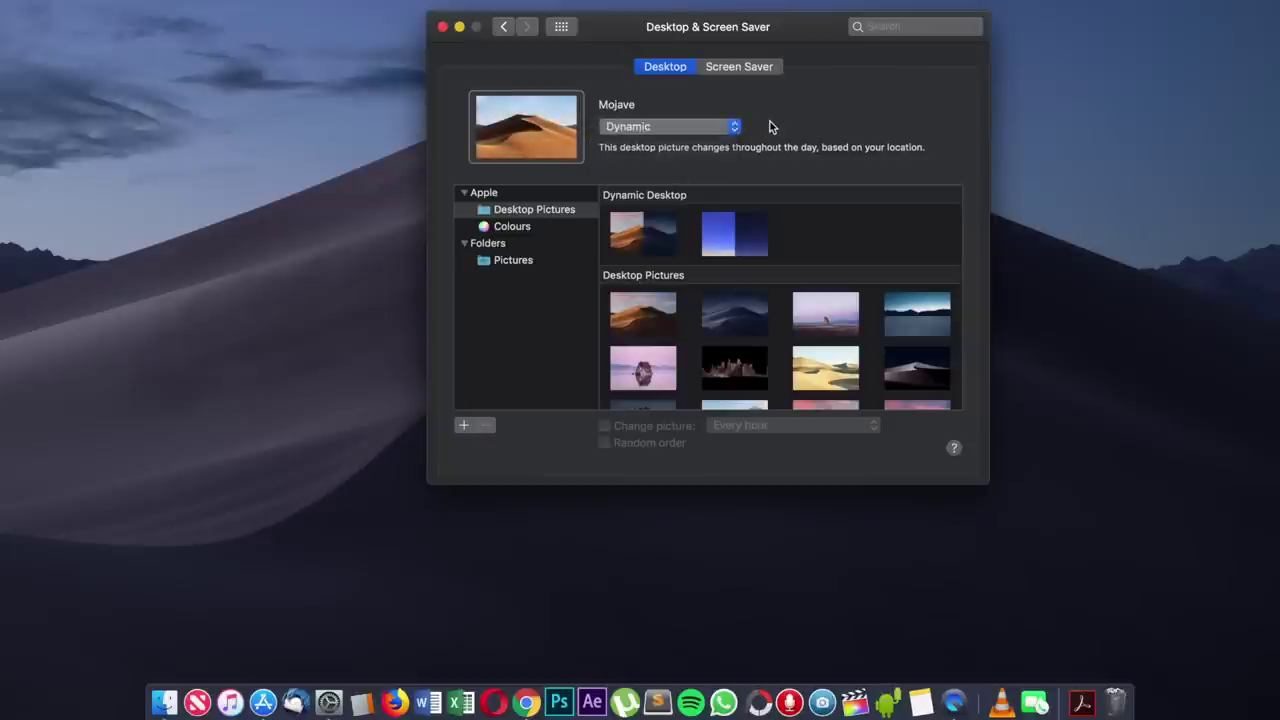
pyautogui.click(728, 239)
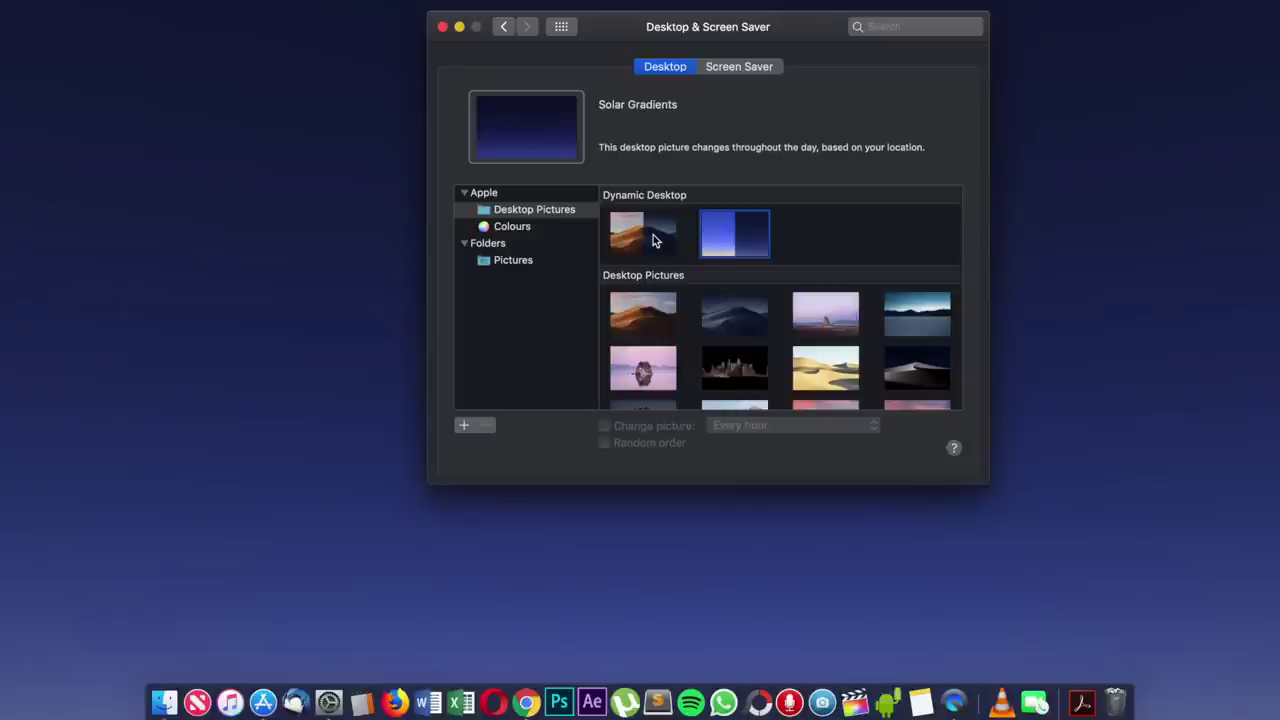
pyautogui.click(653, 240)
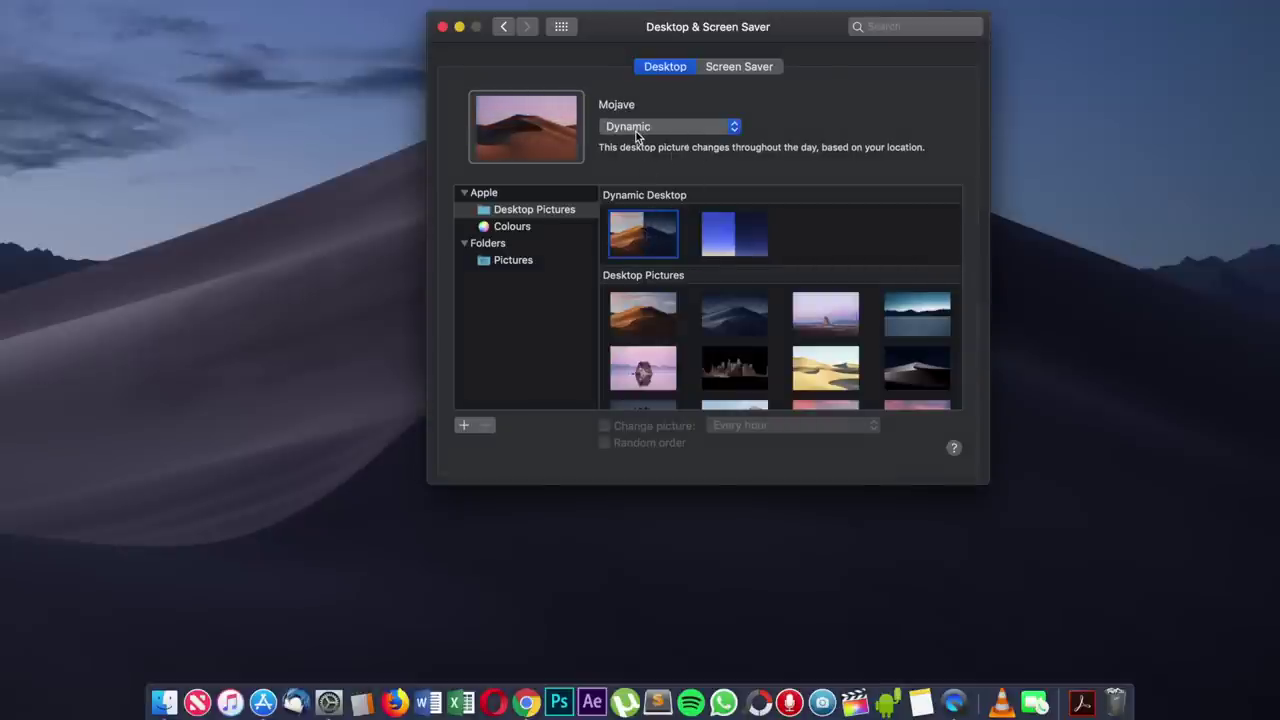
pyautogui.click(504, 30)
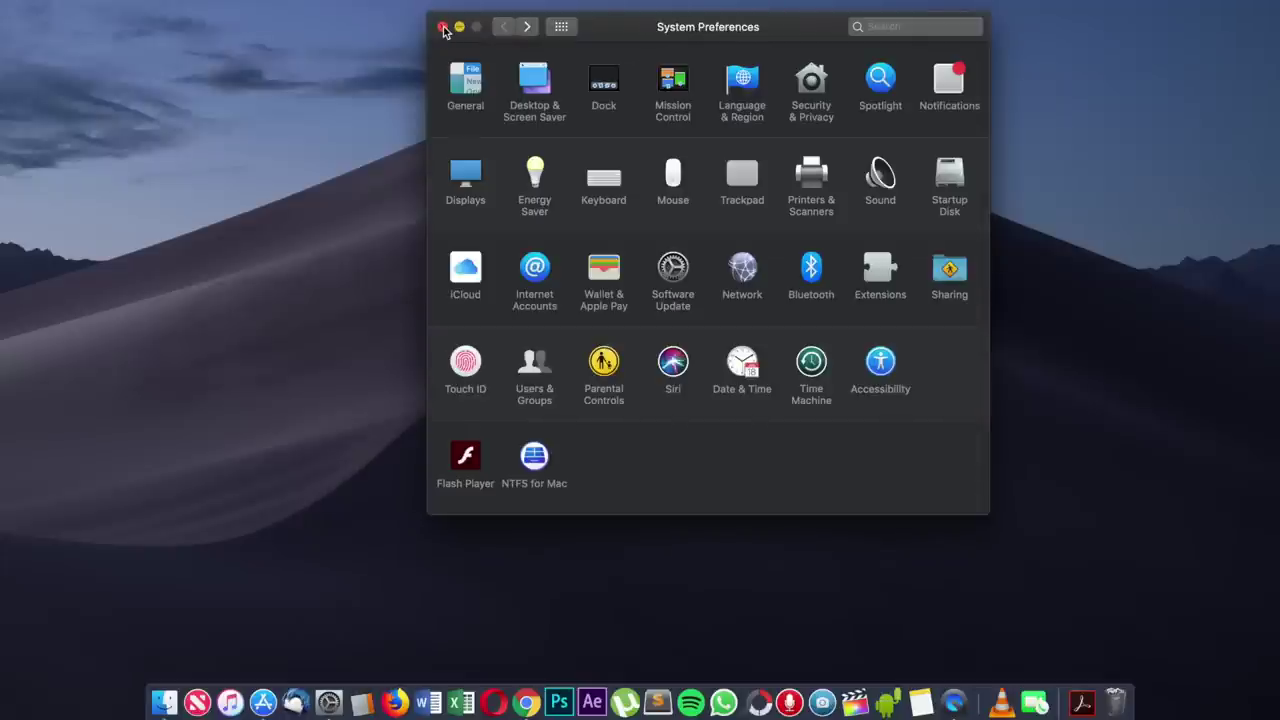
pyautogui.click(444, 28)
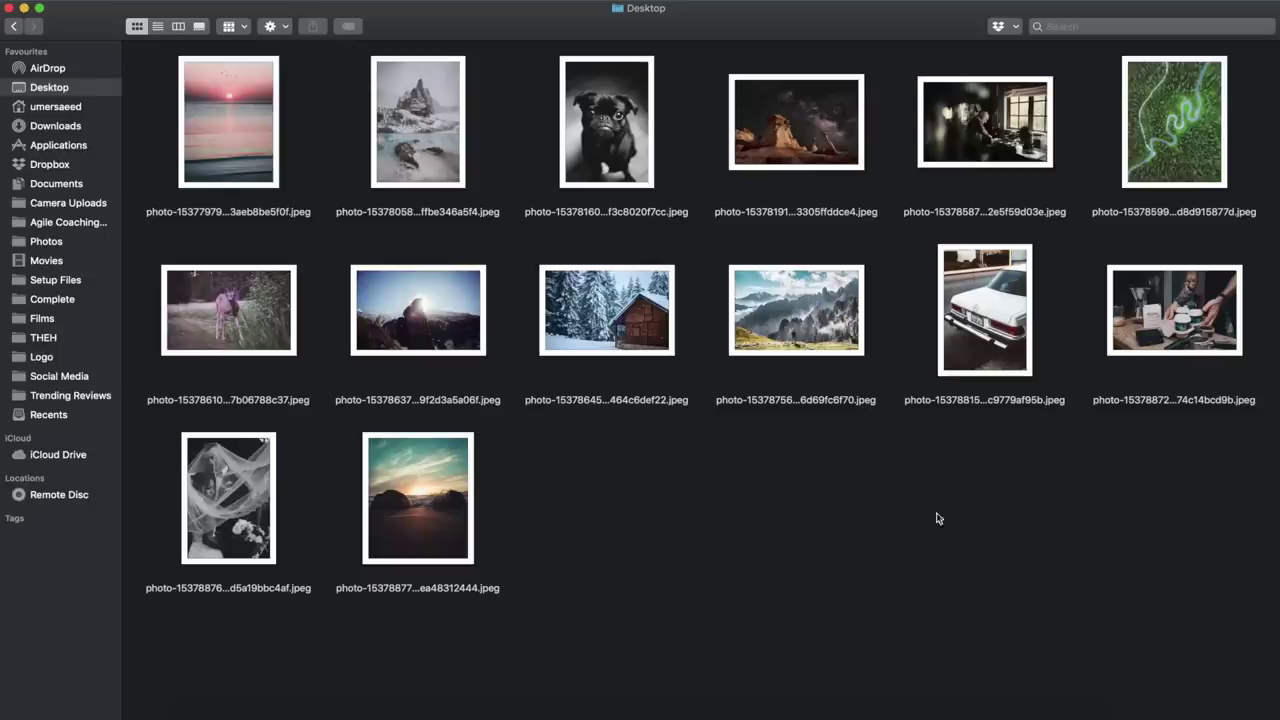
# - Switch the Desktop window from list and column views to Gallery view
pyautogui.click(158, 27)
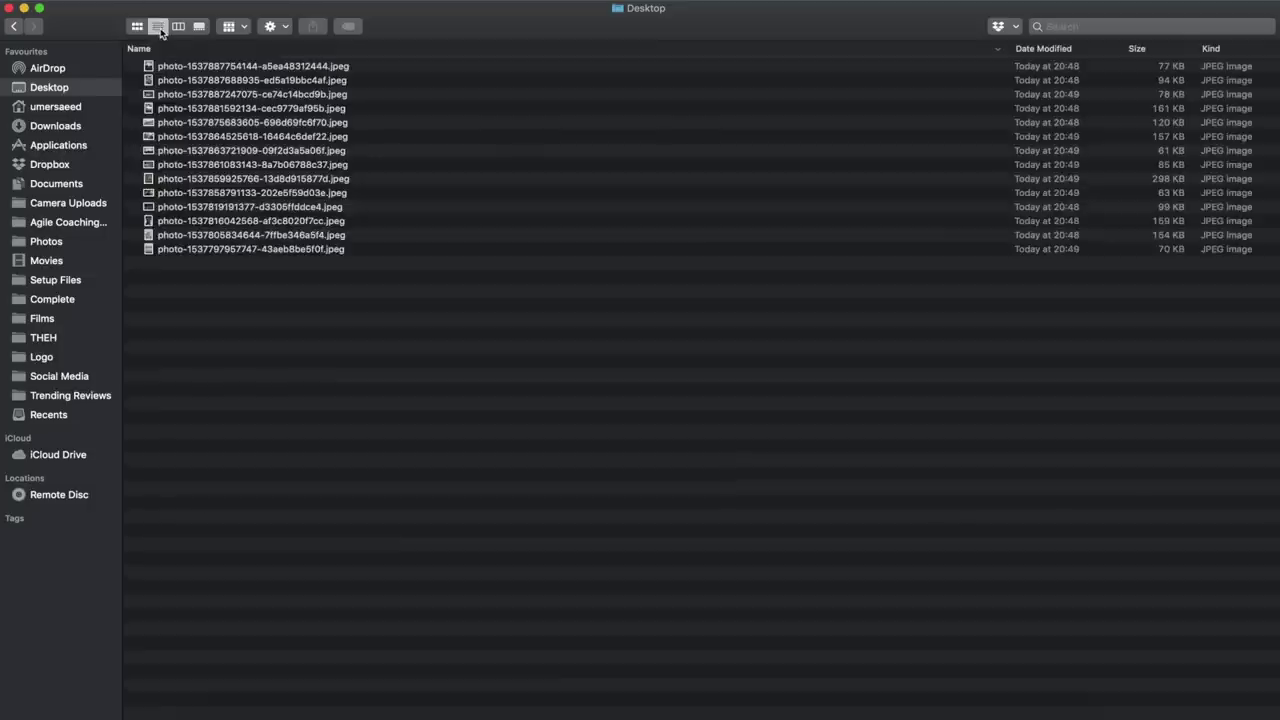
pyautogui.click(178, 27)
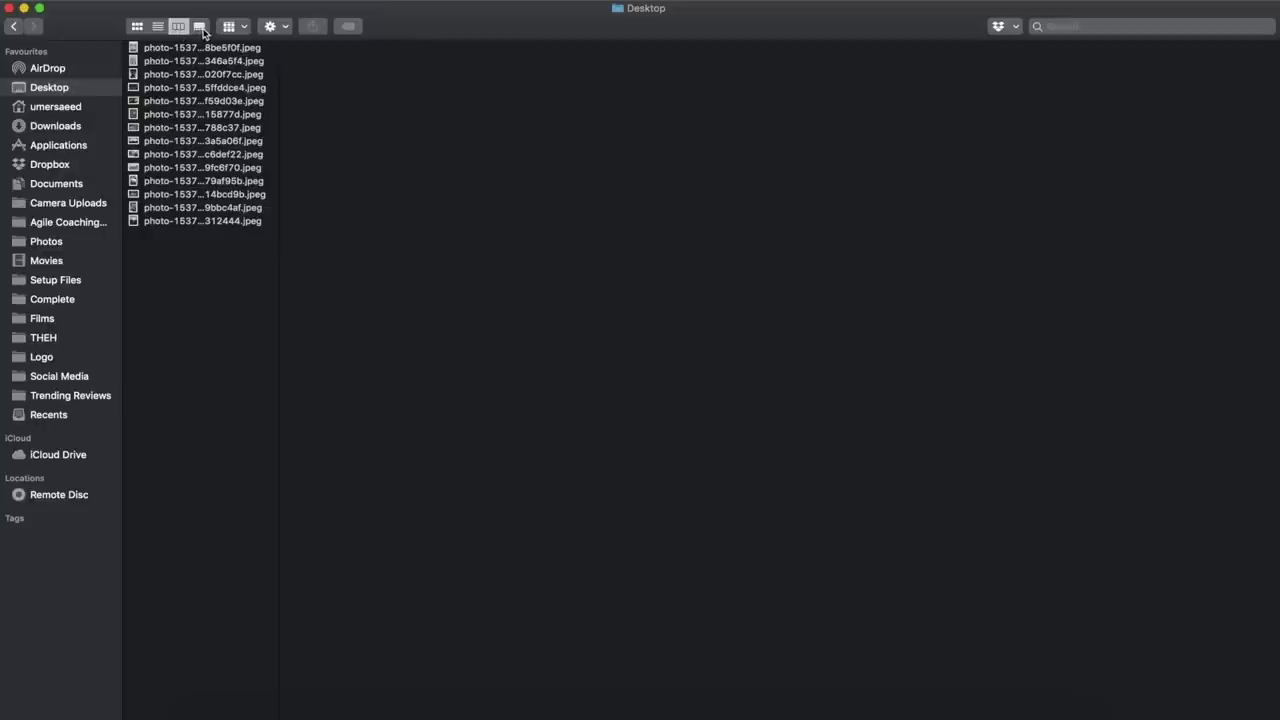
pyautogui.click(200, 27)
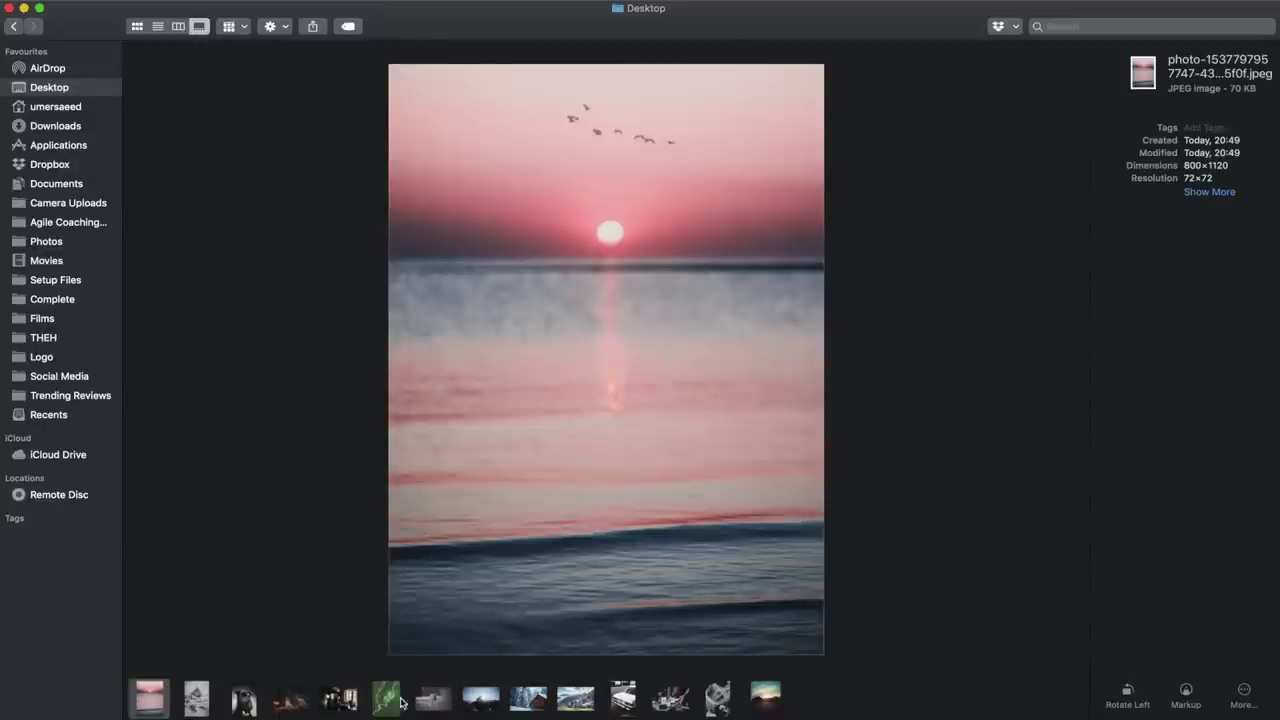
# - Quick Look the snowy mountain-lake photo and step through the pug, desert, workshop and deer photos
pyautogui.click(196, 697)
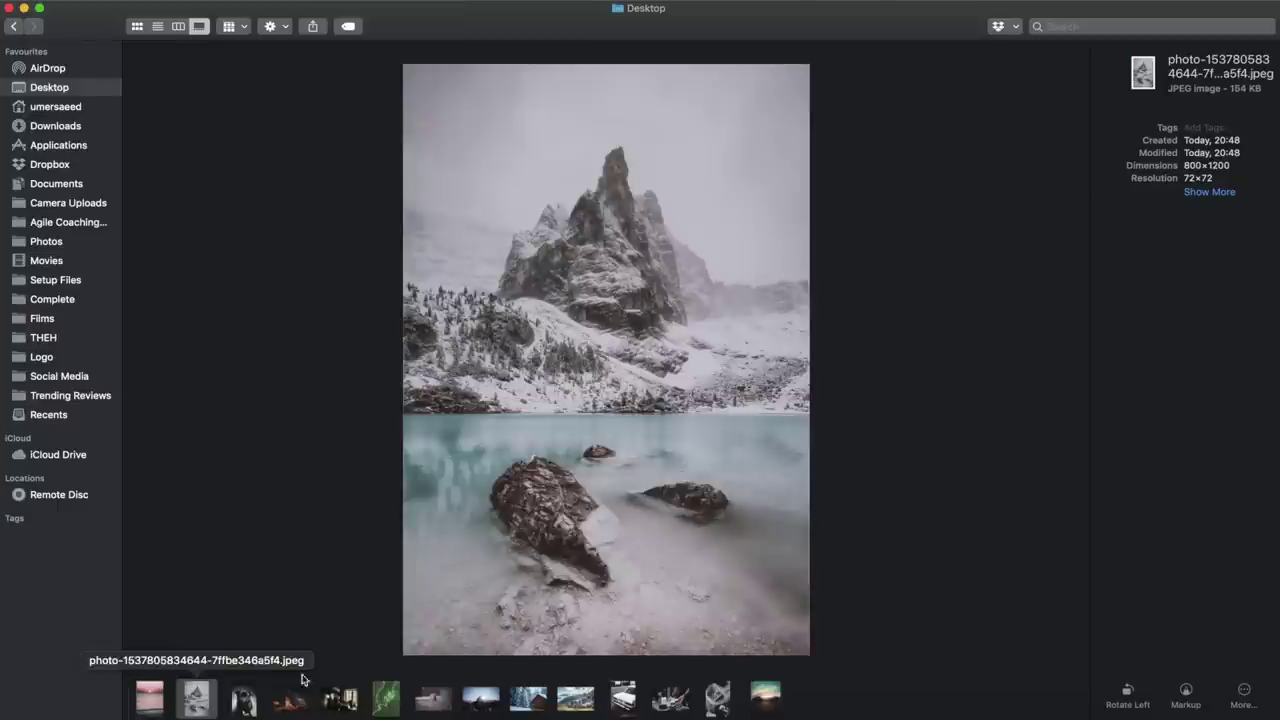
pyautogui.press('Right')
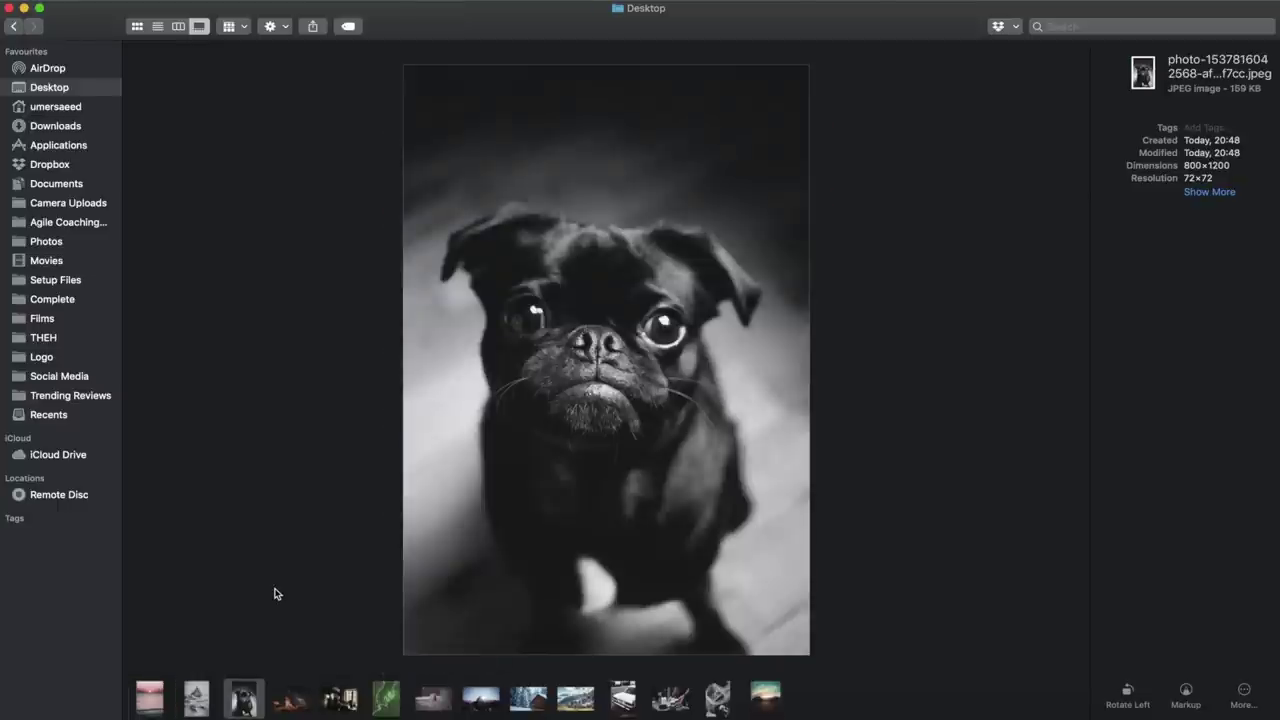
pyautogui.press('Right')
pyautogui.press('Right')
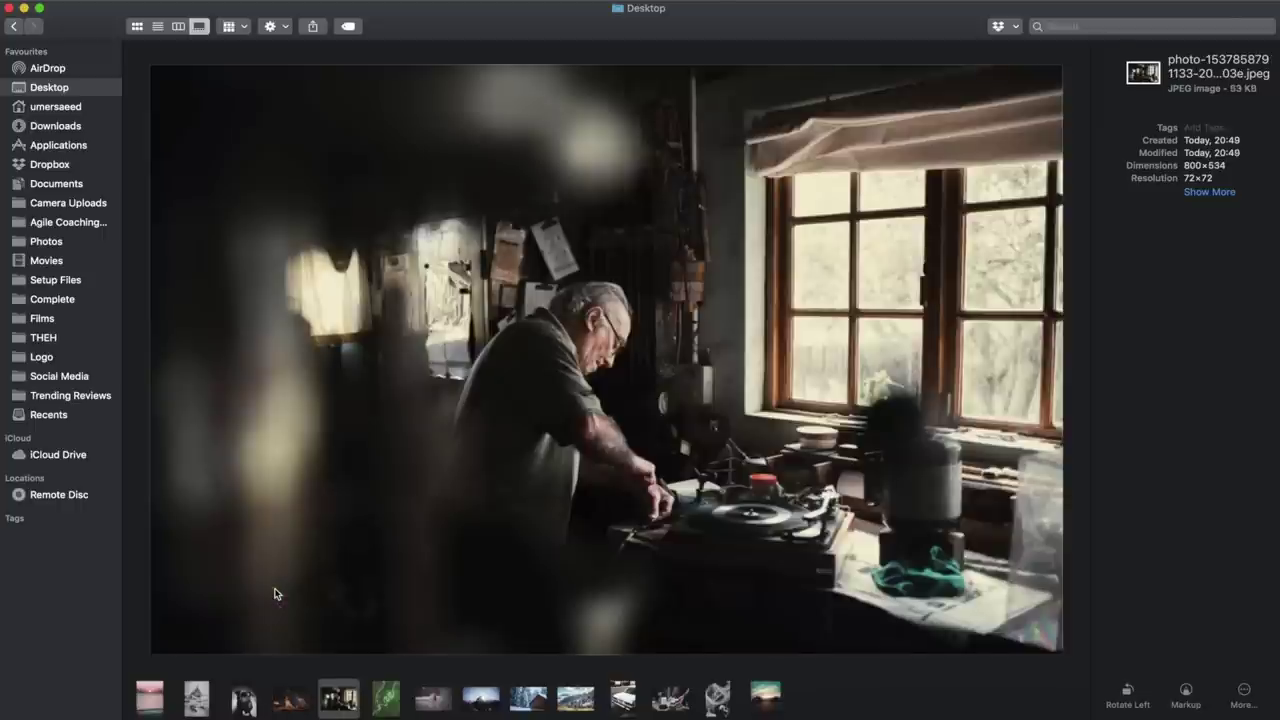
pyautogui.press('Right')
pyautogui.press('Right')
pyautogui.press('Right')
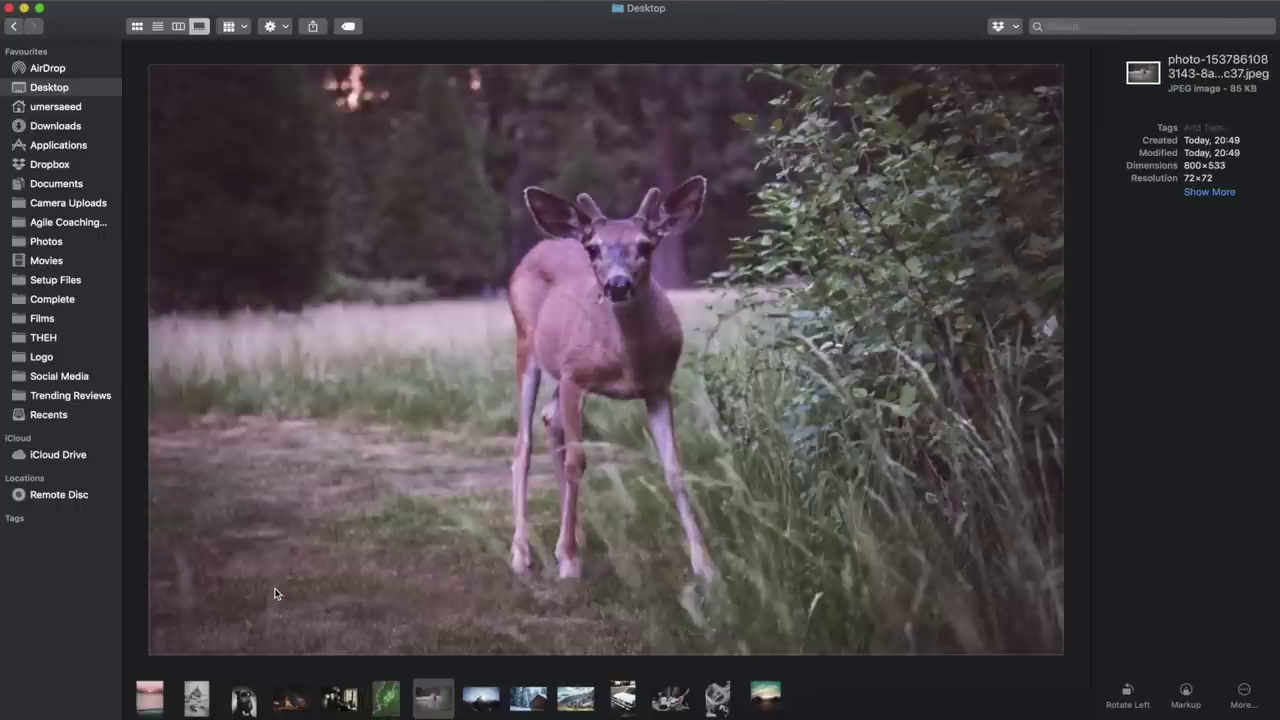
pyautogui.press('Right')
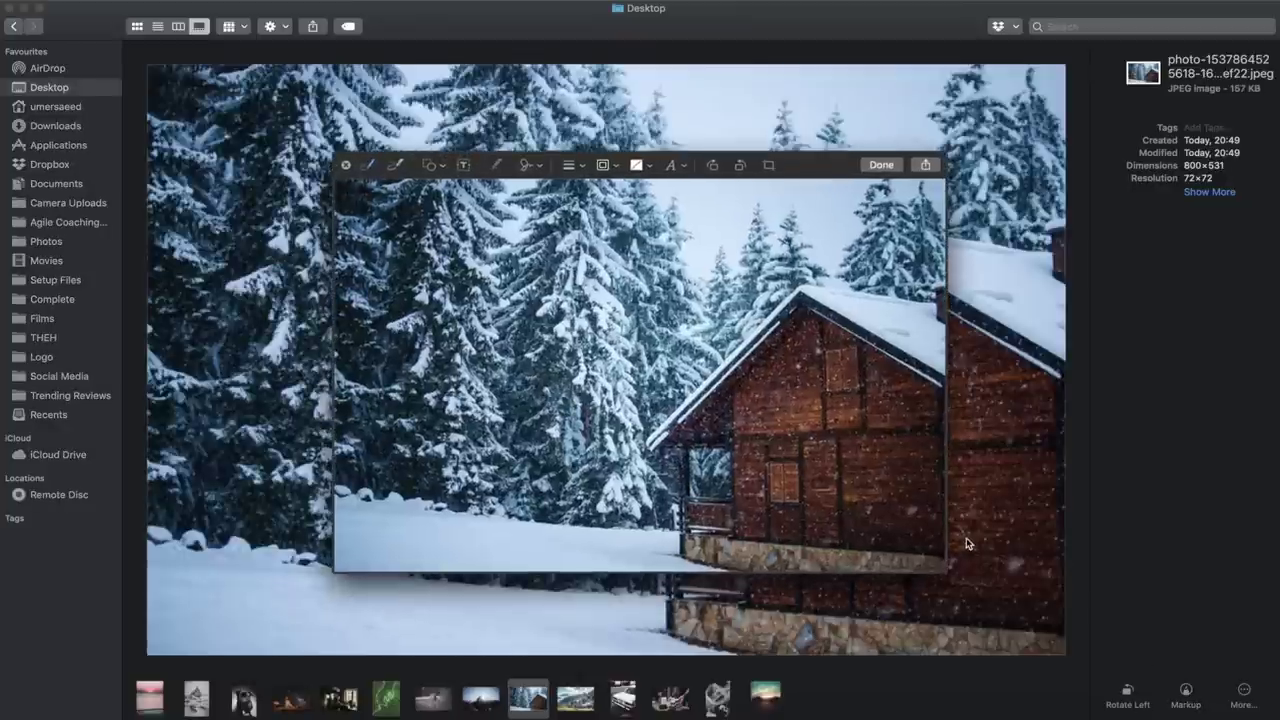
# - Finish the markup, close the Quick Look preview and open the More quick actions menu
pyautogui.click(882, 166)
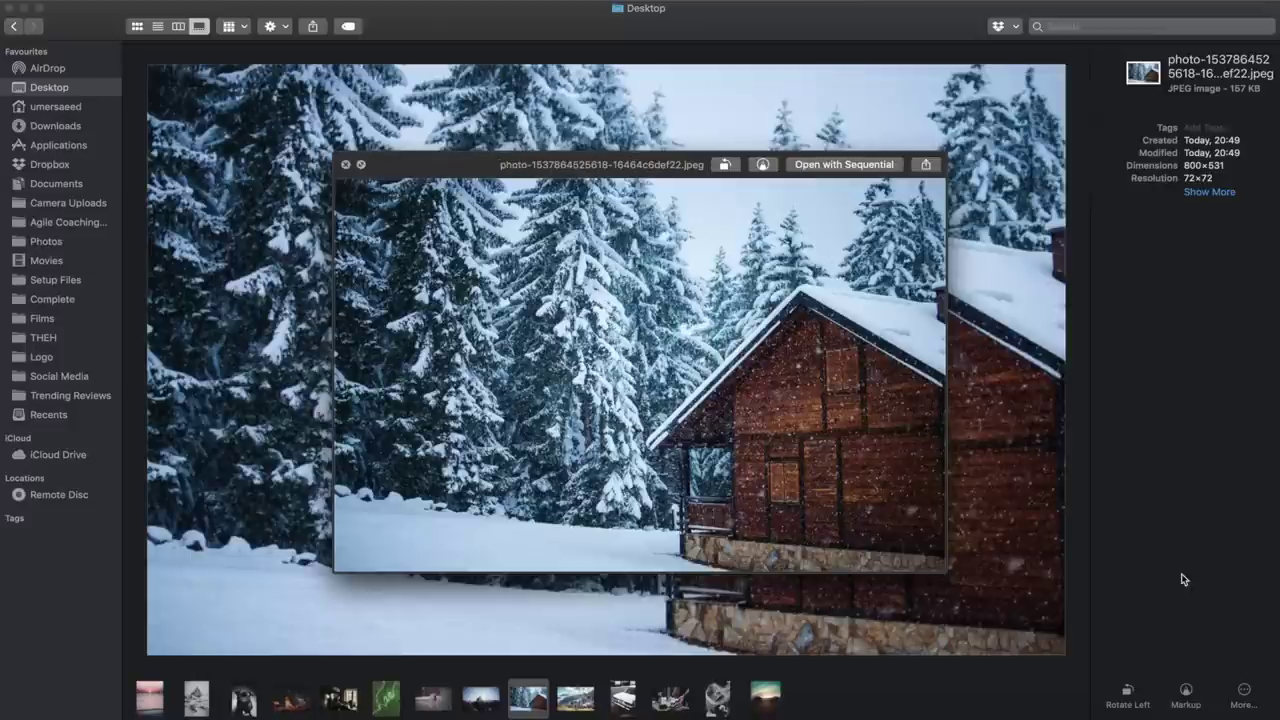
pyautogui.click(345, 165)
pyautogui.click(1244, 690)
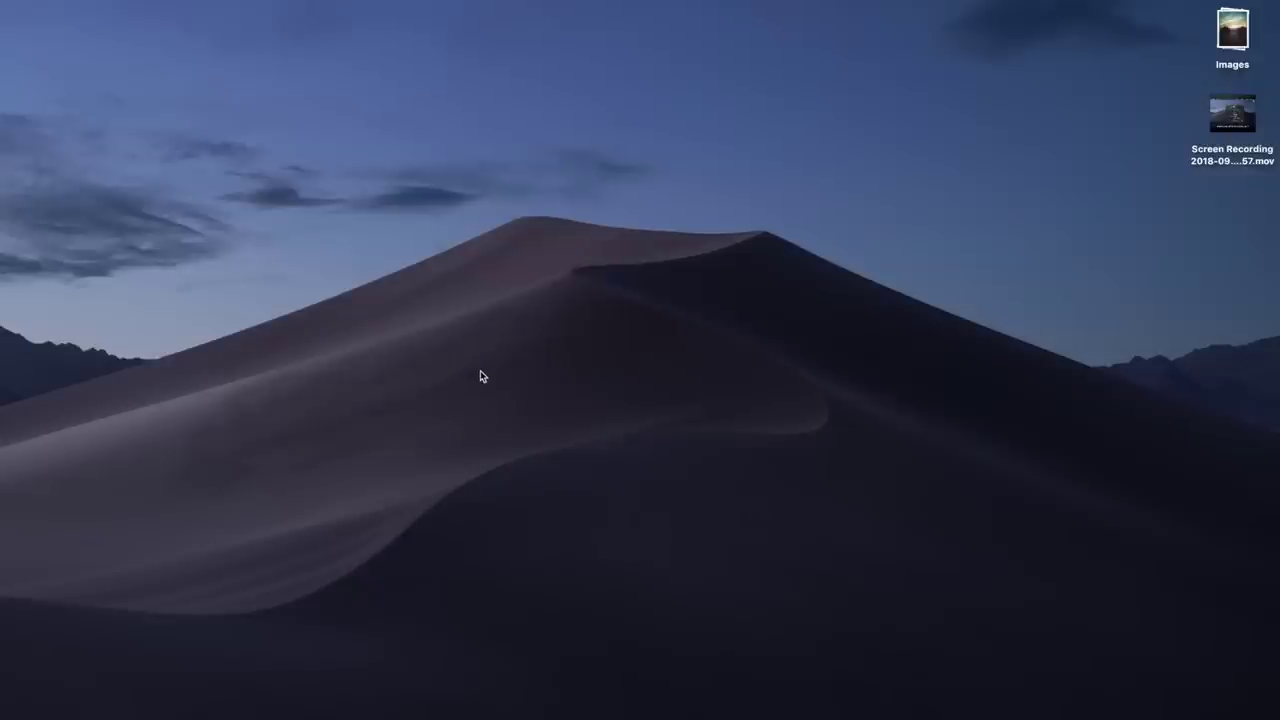
# - Bring up the Cmd+Shift+5 screenshot toolbar and look through its capture Options
pyautogui.press('super+shift+5')
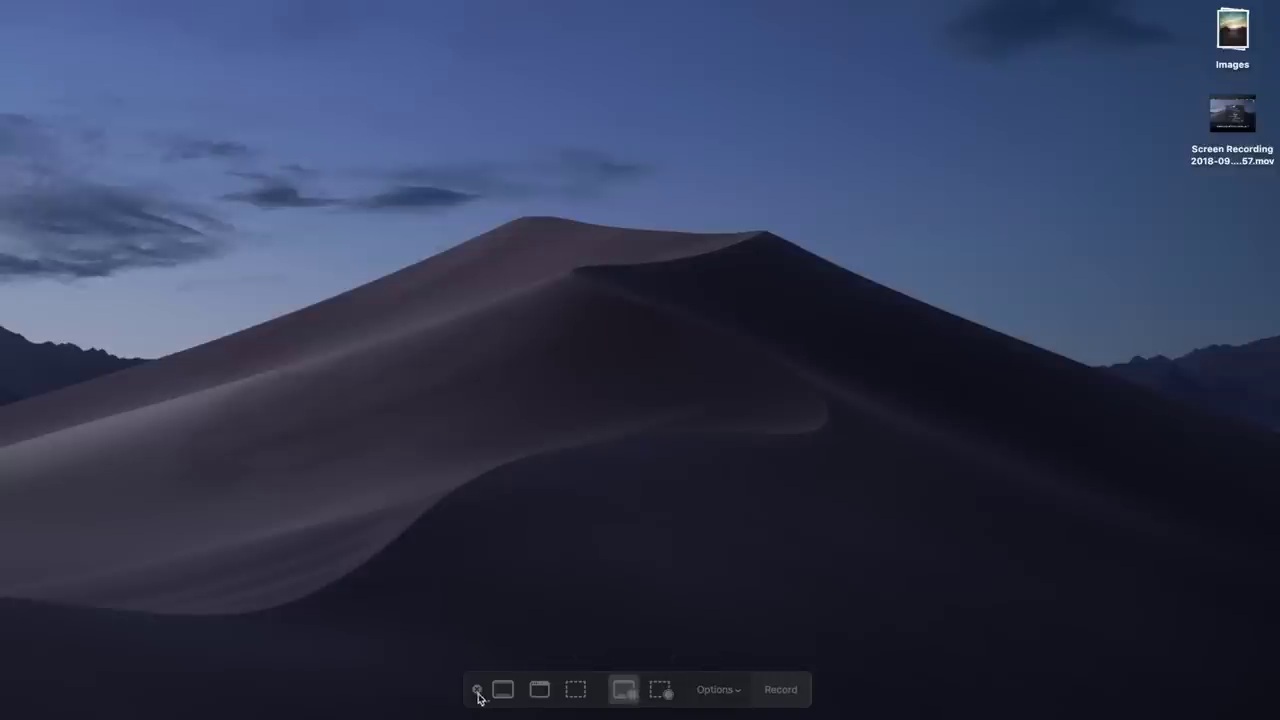
pyautogui.click(718, 690)
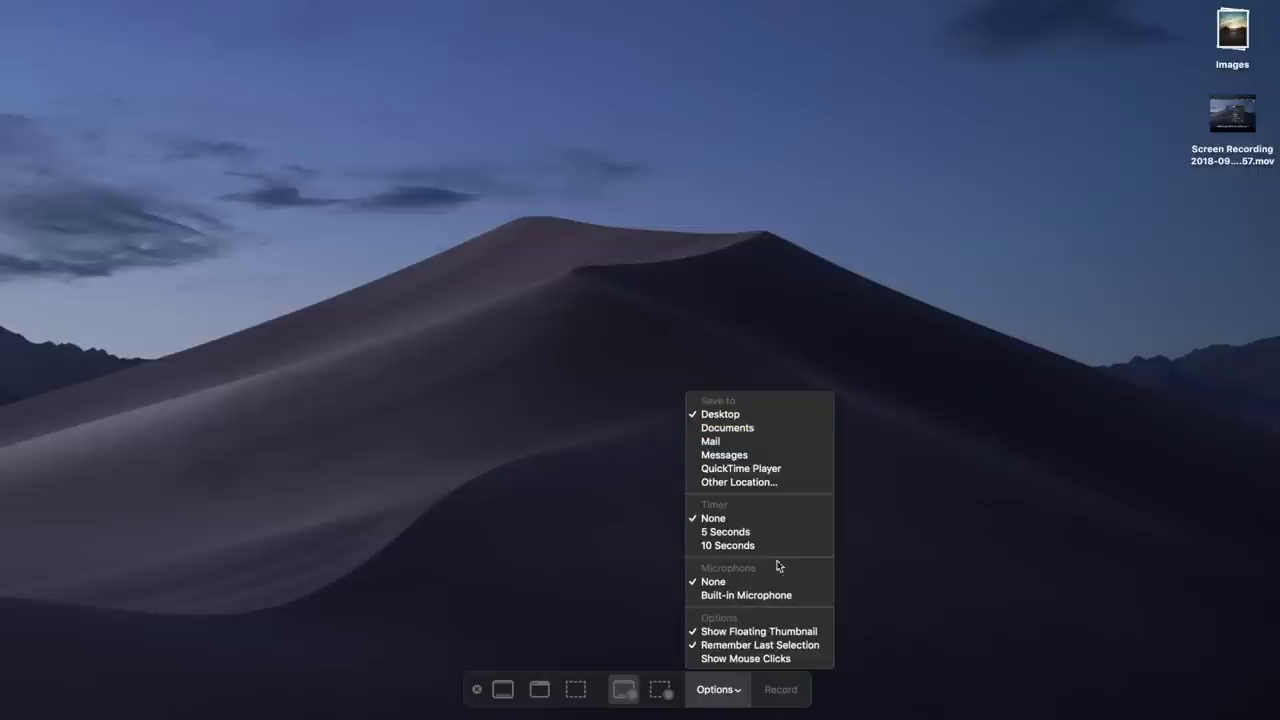
pyautogui.click(714, 690)
# - Choose Capture Selected Portion and frame the dune's peak and the sky above it
pyautogui.click(577, 690)
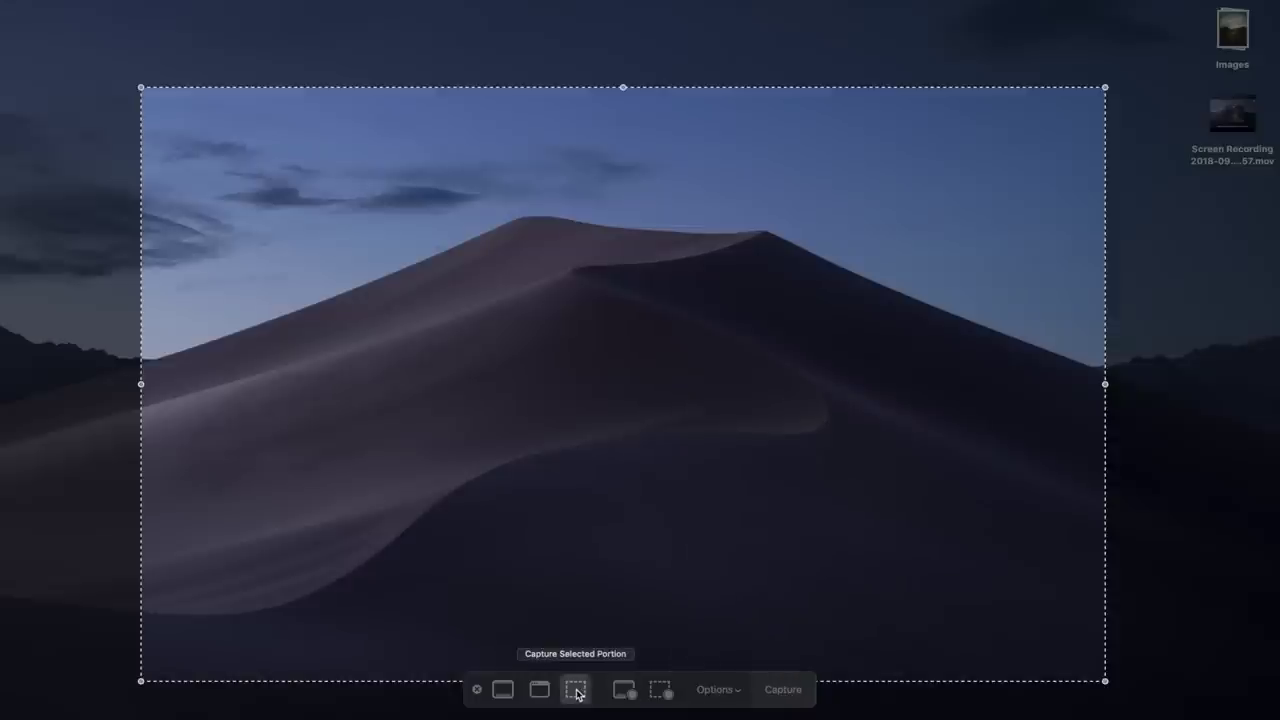
pyautogui.moveTo(546, 426); pyautogui.dragTo(543, 397)
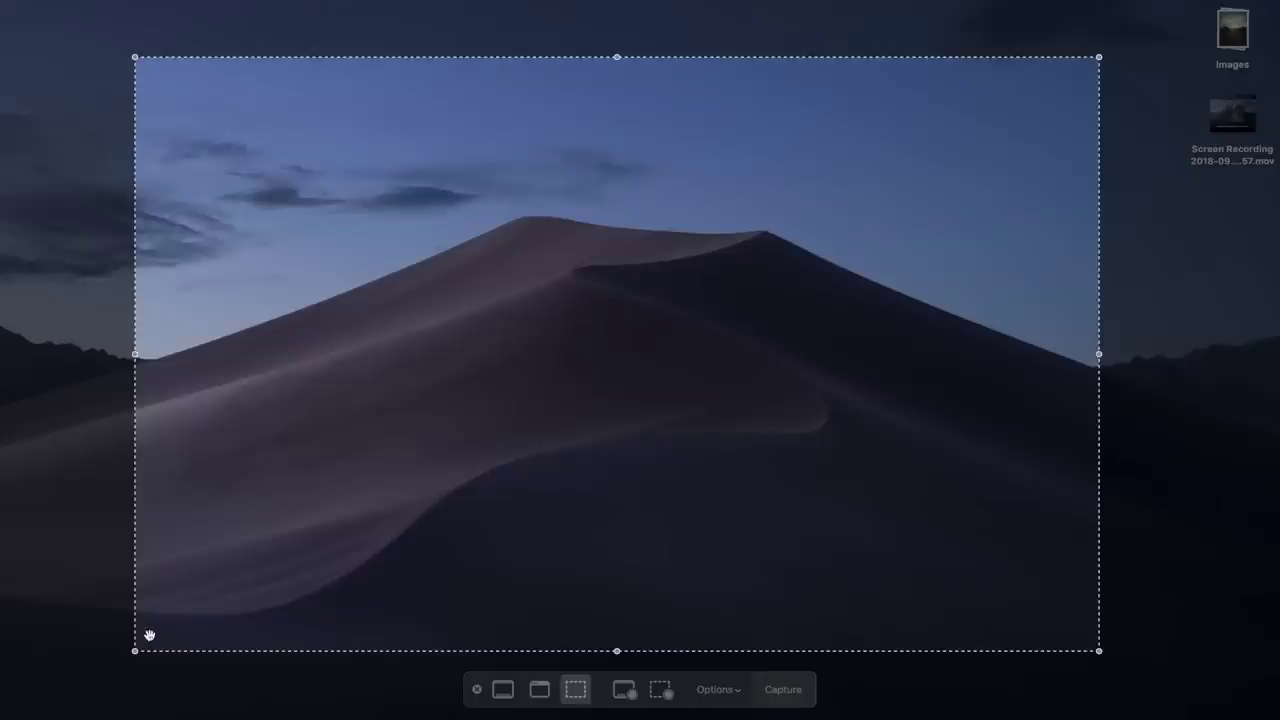
pyautogui.moveTo(137, 650); pyautogui.dragTo(343, 449)
pyautogui.moveTo(541, 334); pyautogui.dragTo(474, 421)
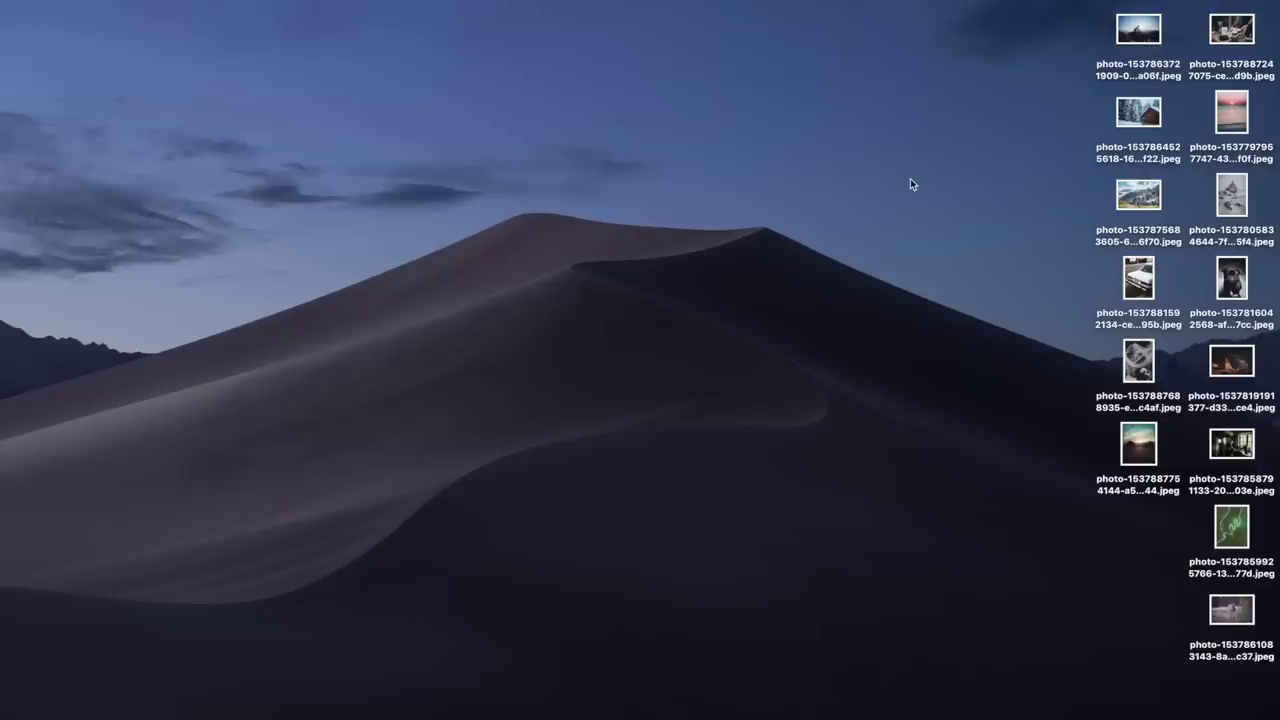
# - Turn on Use Stacks from the desktop's context menu, then expand and collapse the Images stack
pyautogui.rightClick(911, 184)
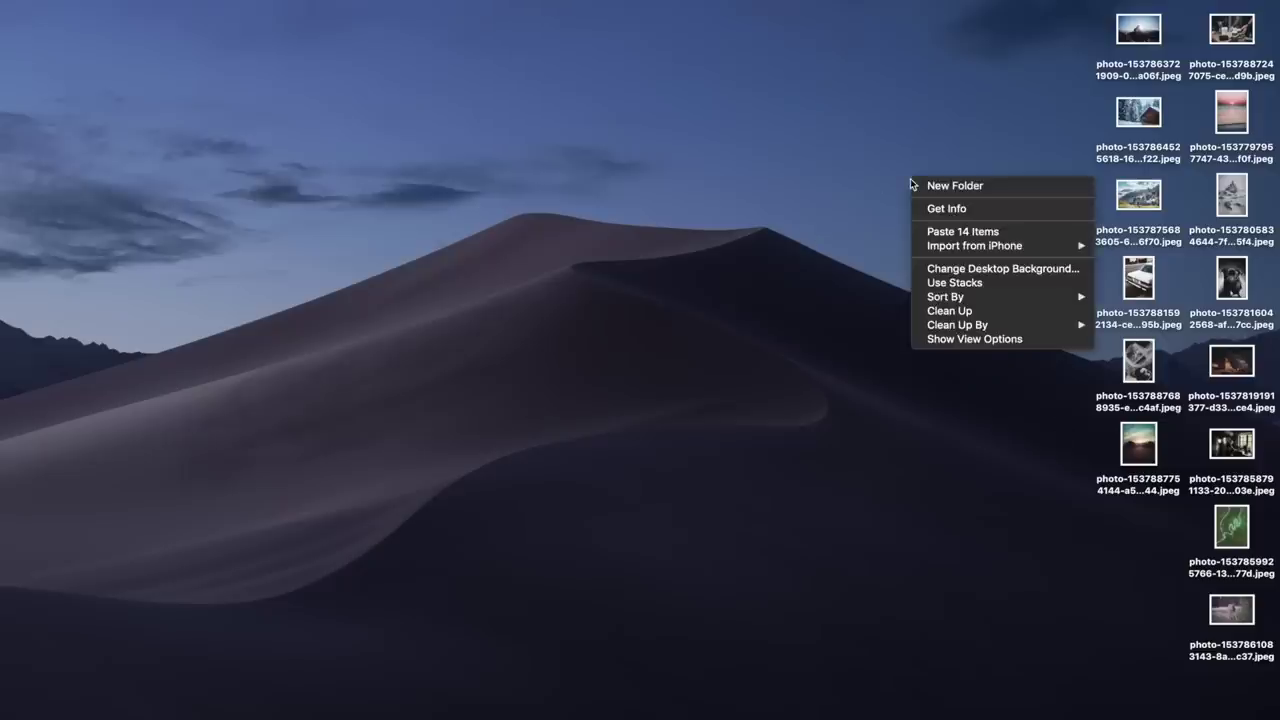
pyautogui.click(978, 283)
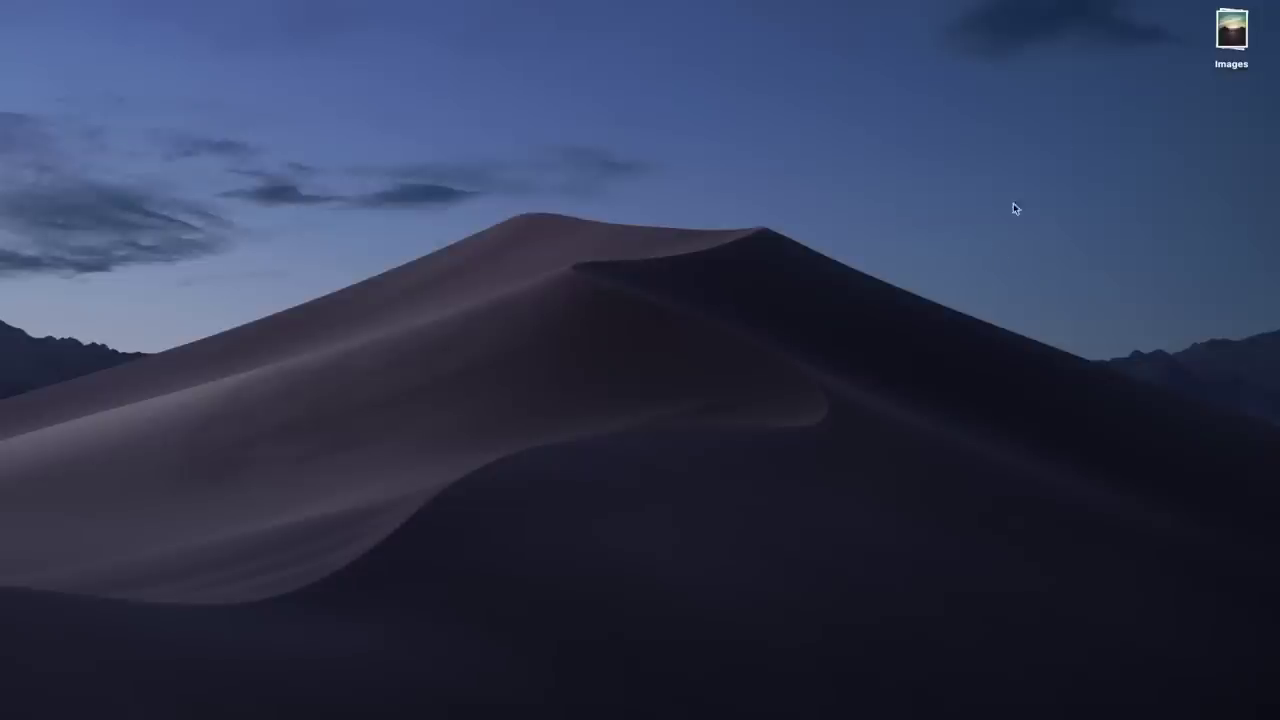
pyautogui.click(1233, 31)
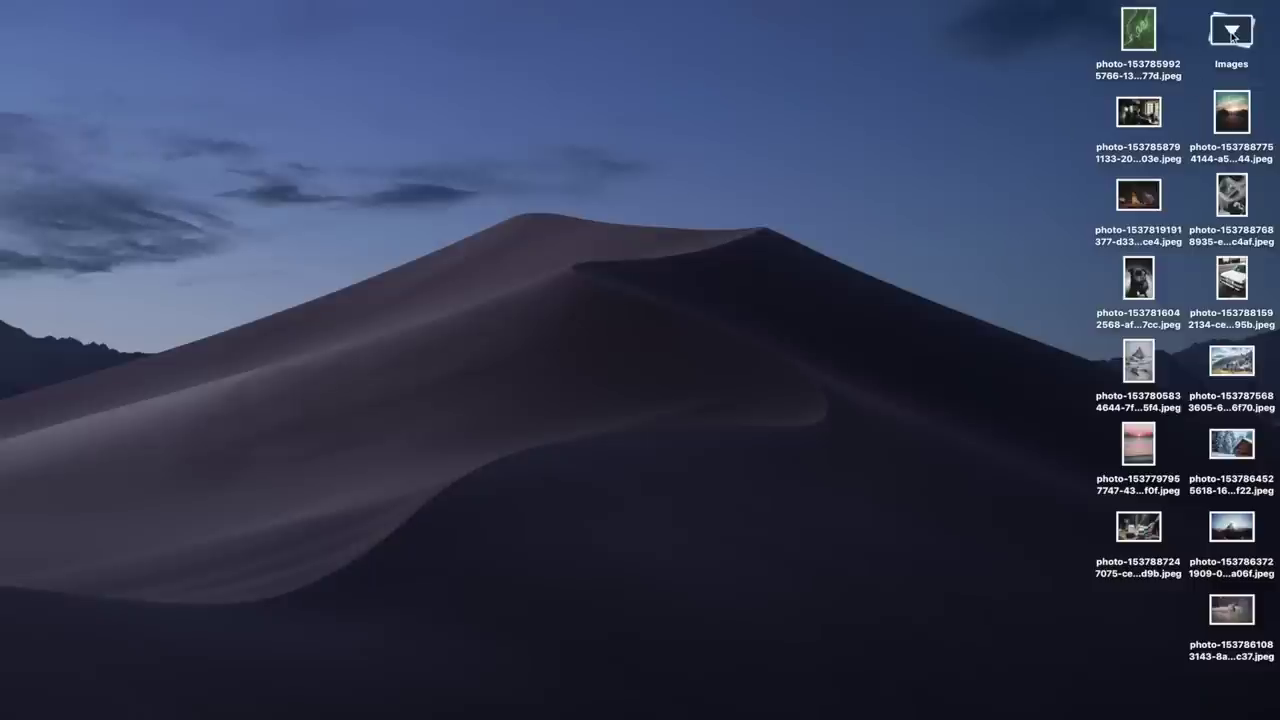
pyautogui.moveTo(1232, 34); pyautogui.dragTo(1232, 34)
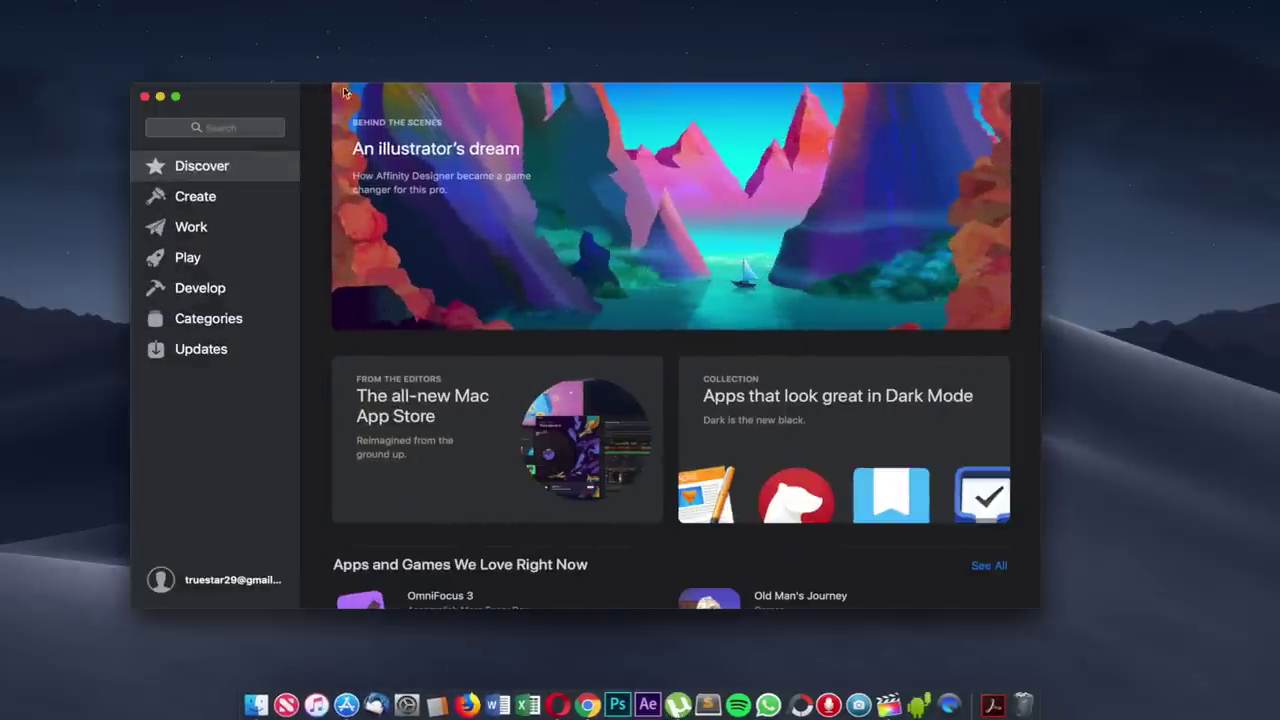
# - Move the App Store window and browse the 'Apps that look great in Dark Mode' collection
pyautogui.moveTo(284, 104); pyautogui.dragTo(372, 67)
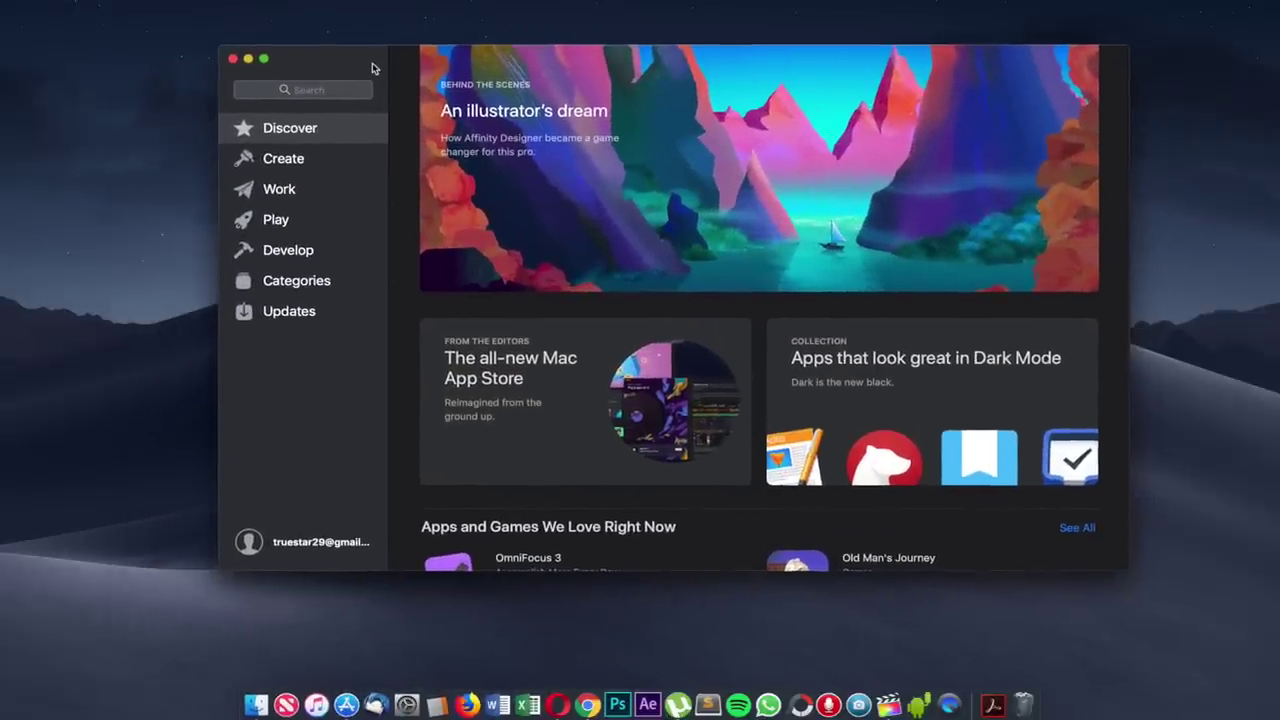
pyautogui.scroll(-2, 847, 388)
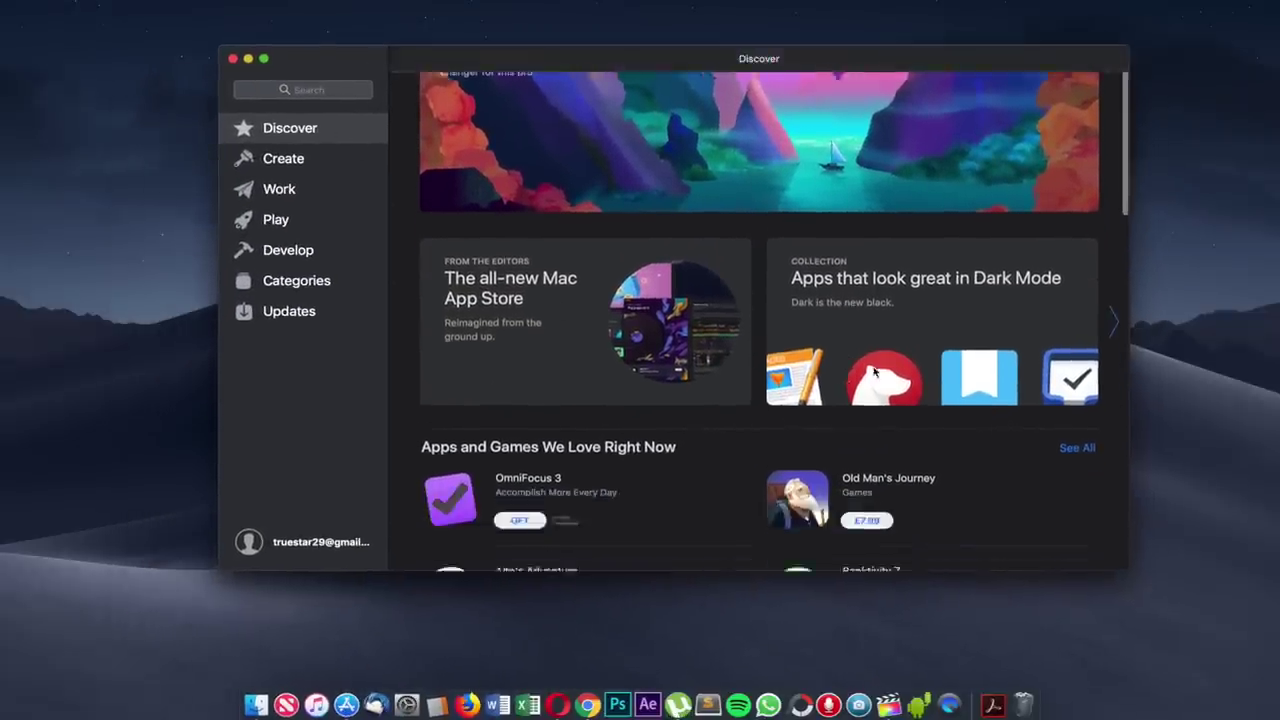
pyautogui.click(1079, 329)
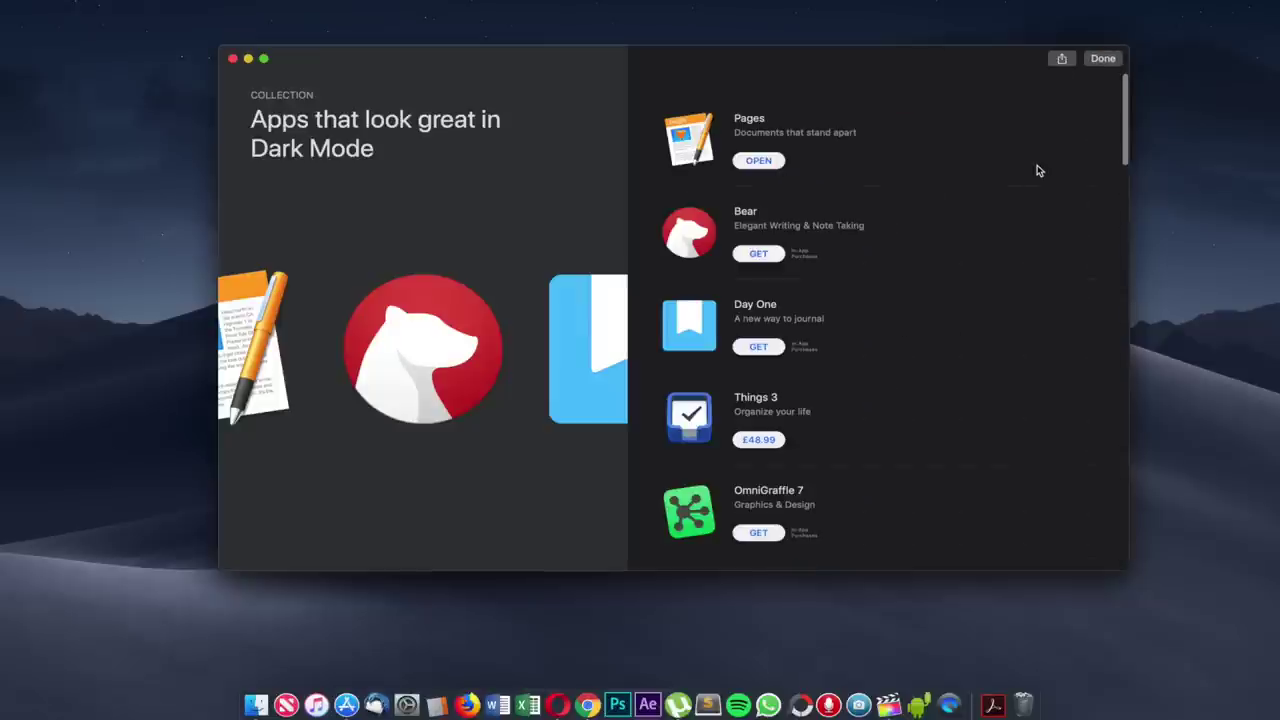
pyautogui.scroll(-1, 1039, 169)
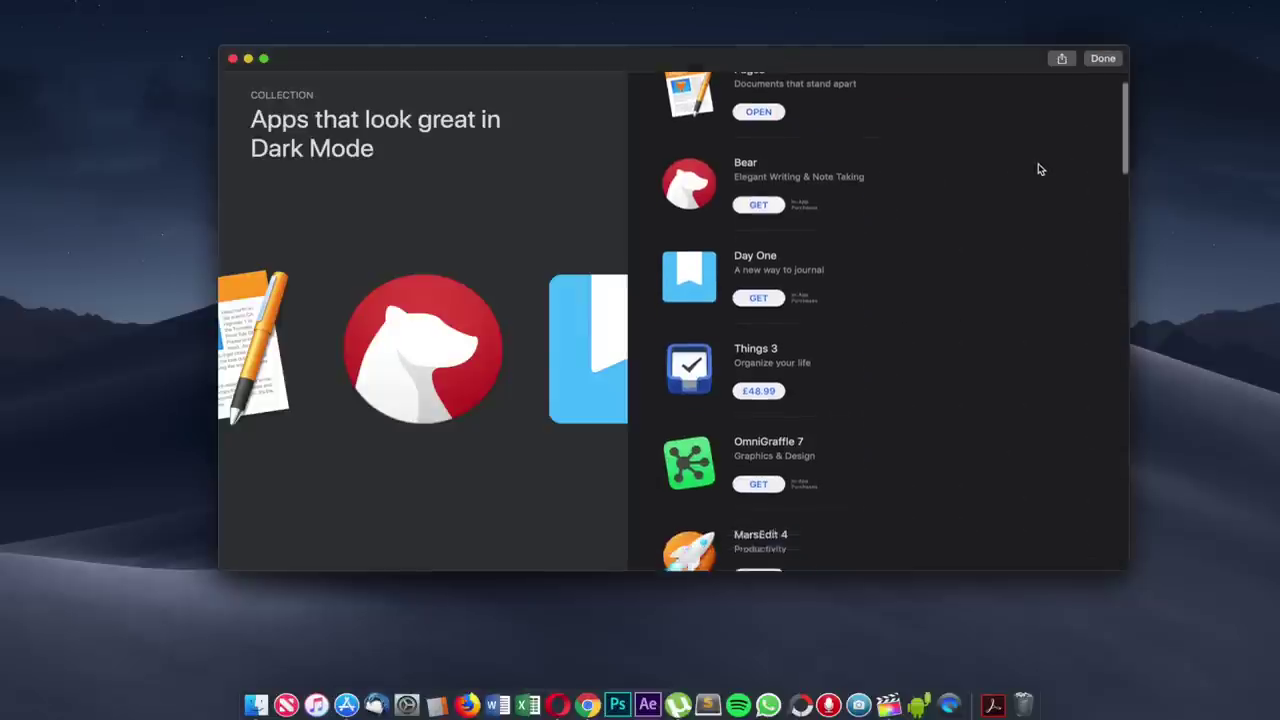
pyautogui.scroll(-1, 1039, 169)
pyautogui.click(1102, 58)
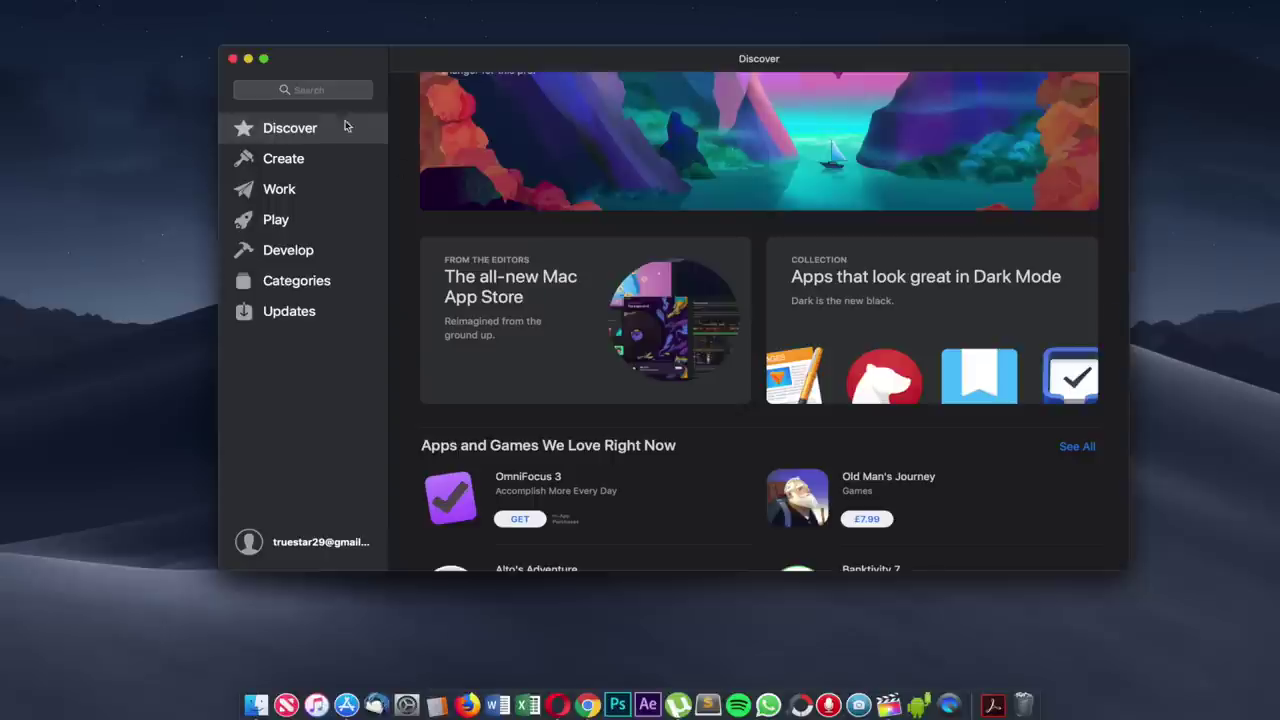
# - Scroll through the Create section, then go to the Work section
pyautogui.click(303, 165)
pyautogui.scroll(-5, 651, 240)
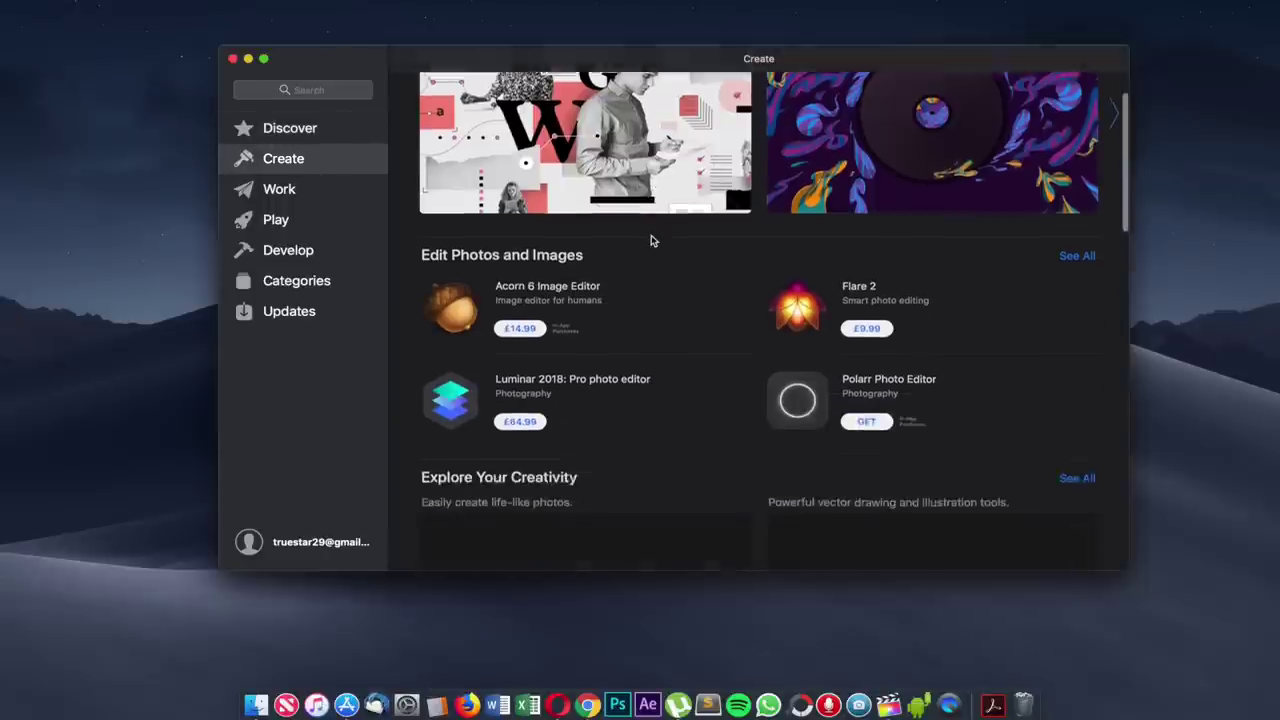
pyautogui.scroll(-7, 651, 240)
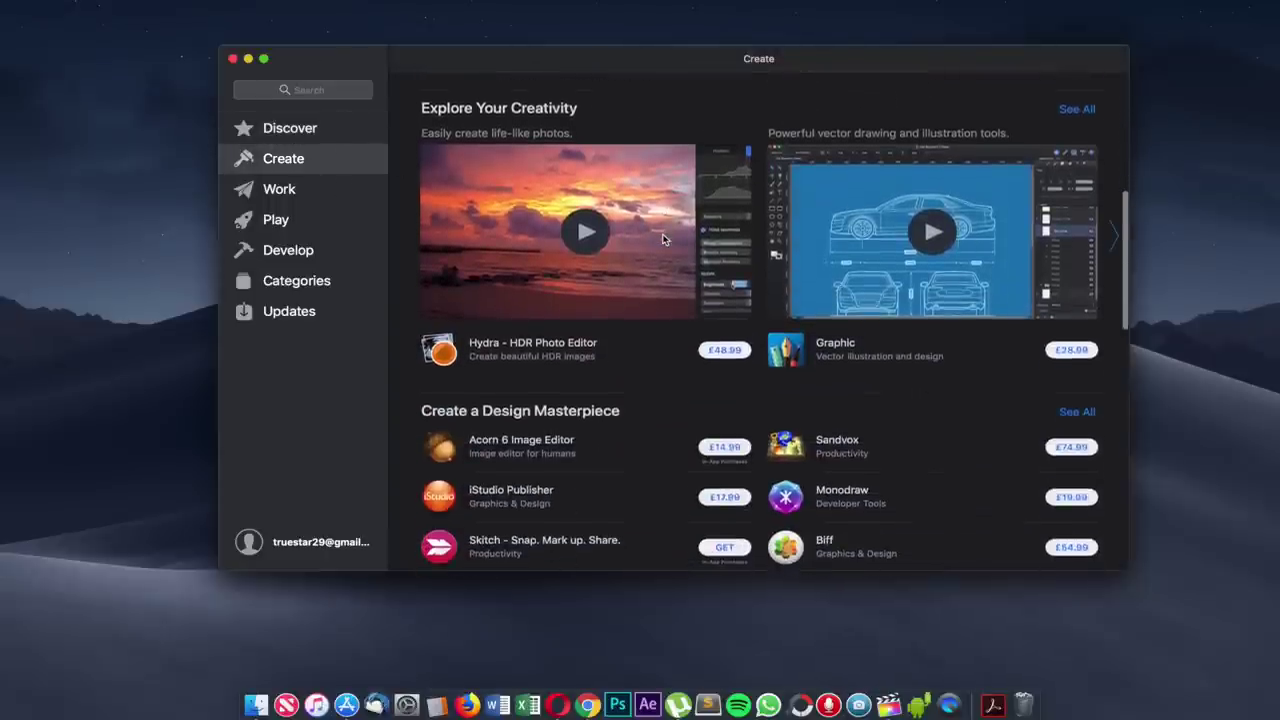
pyautogui.scroll(-5, 663, 238)
pyautogui.click(325, 190)
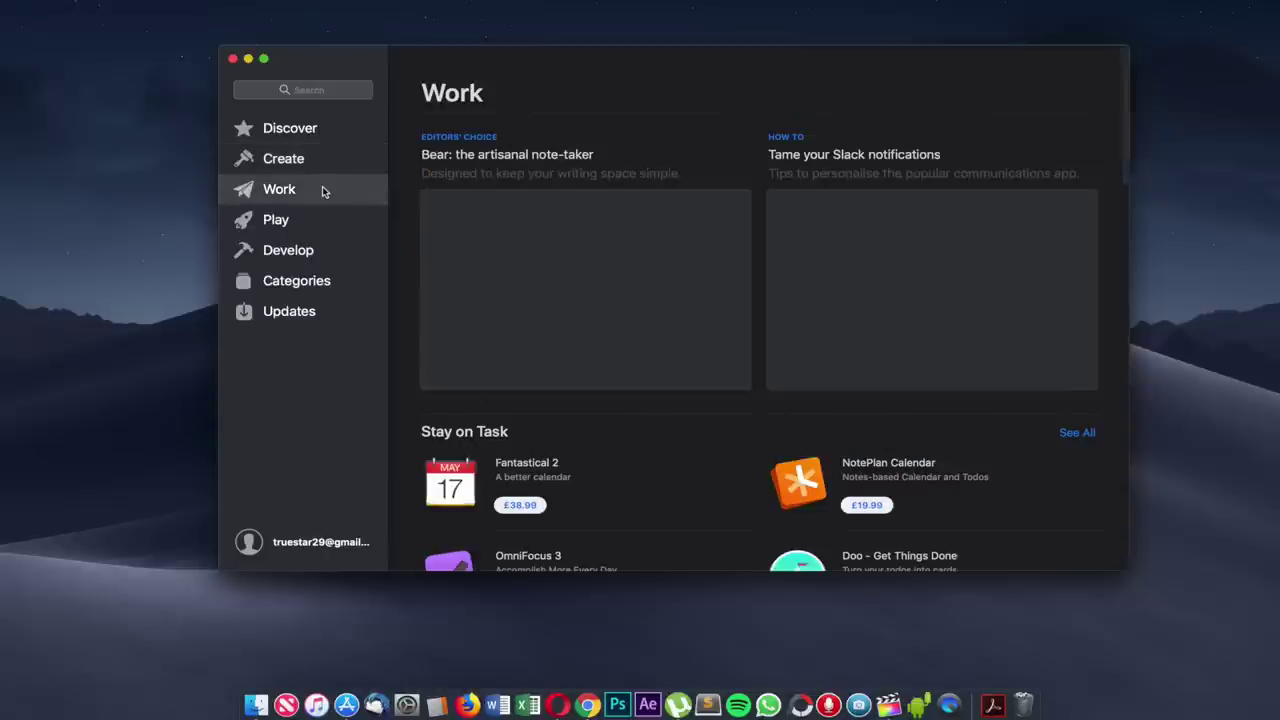